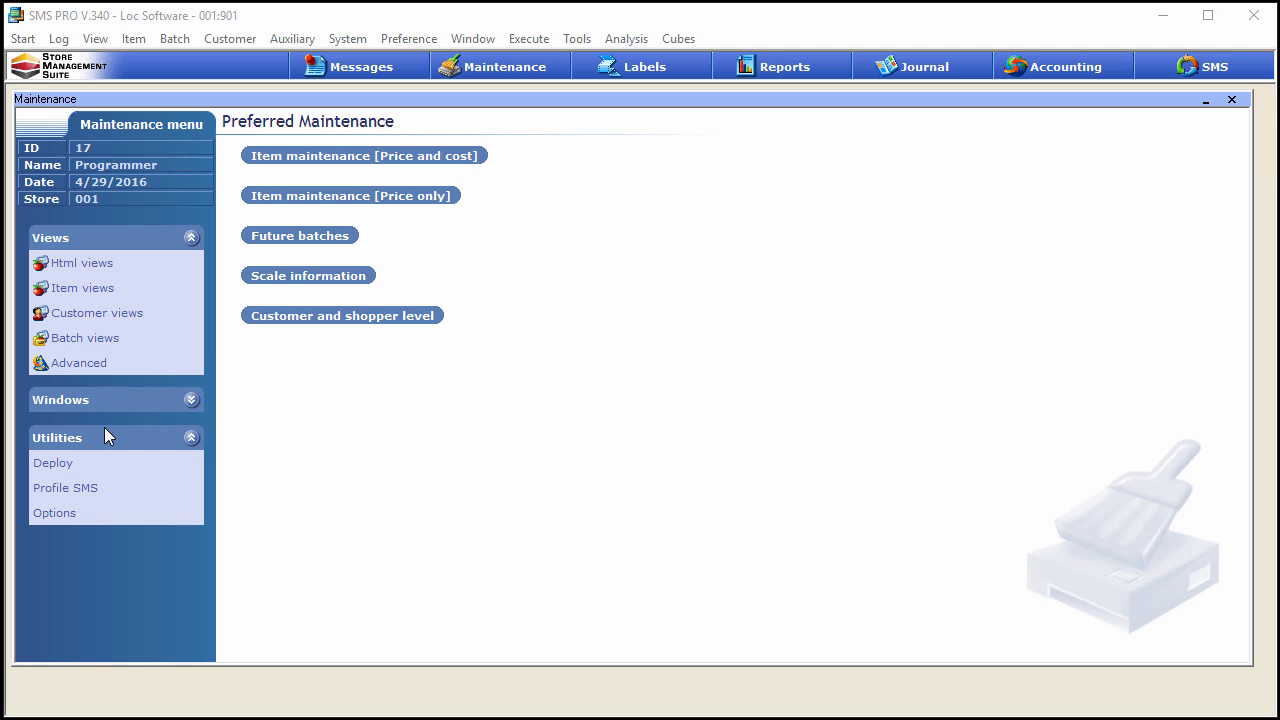
Open the General setup options from the Maintenance utilities
left_click(77, 524)
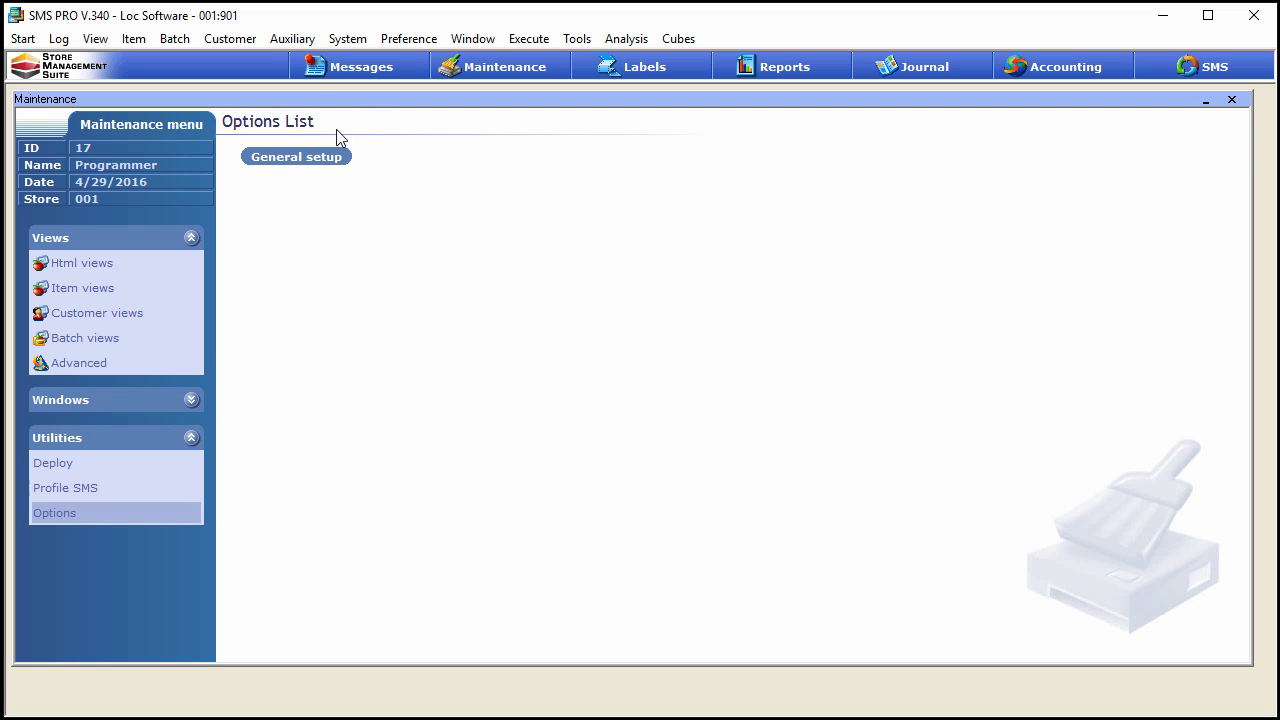
left_click(297, 160)
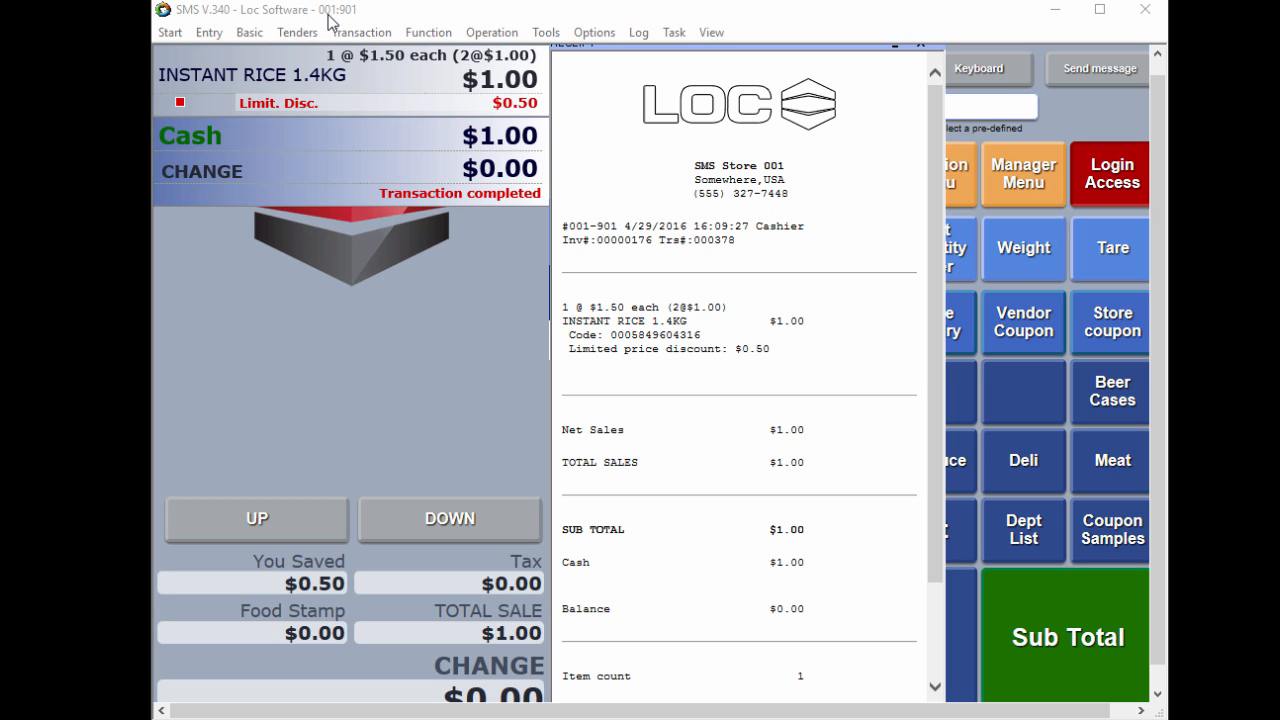
Close the previous sale's receipt and assign the loyalty customer to a new sale by entering their customer number
left_click(921, 47)
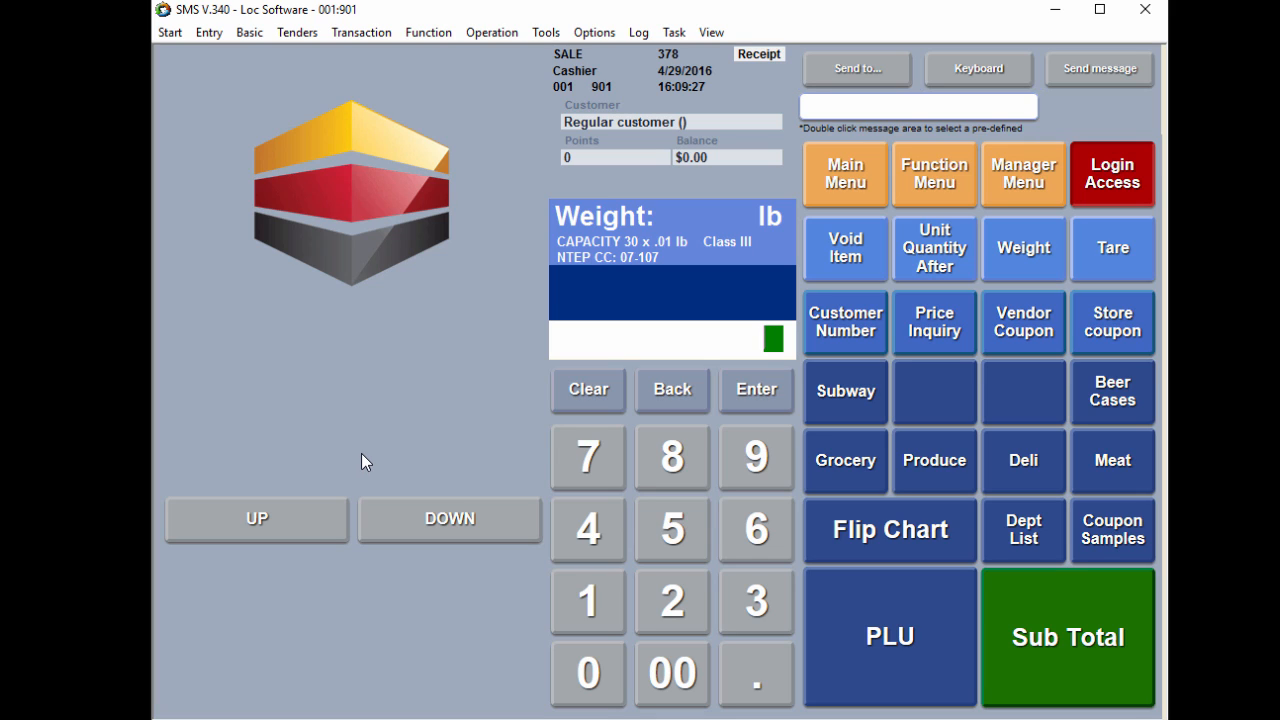
left_click(660, 457)
left_click(838, 335)
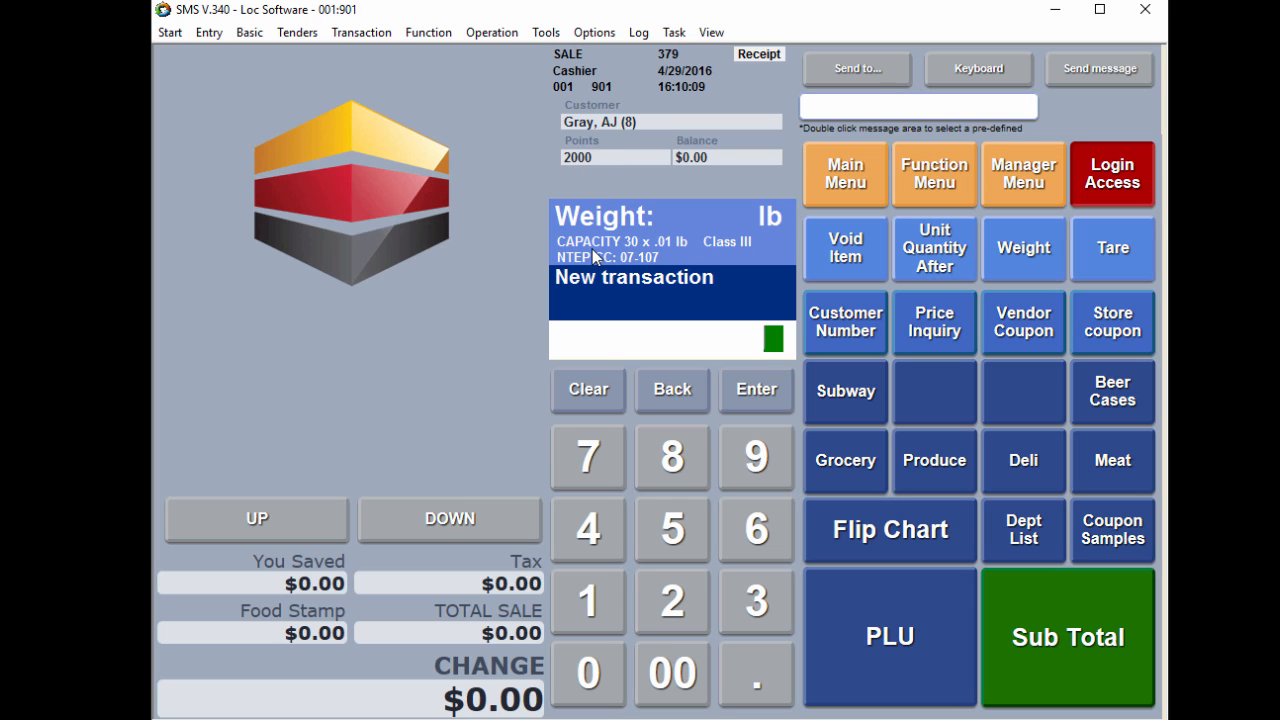
Add the ENERGIE DRINK 5oz to the sale using PLU 123
left_click(584, 615)
left_click(680, 600)
left_click(760, 600)
left_click(885, 630)
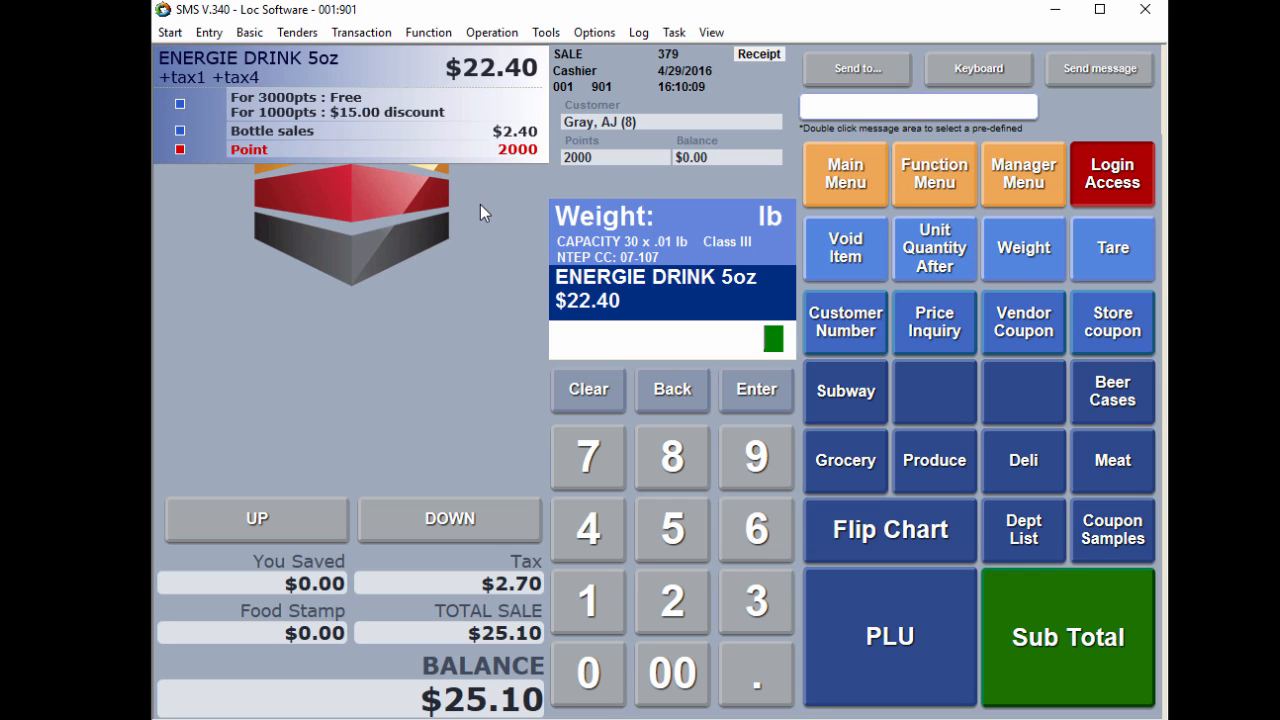
Subtotal the sale without redeeming any points and tender the full balance in cash
left_click(1052, 642)
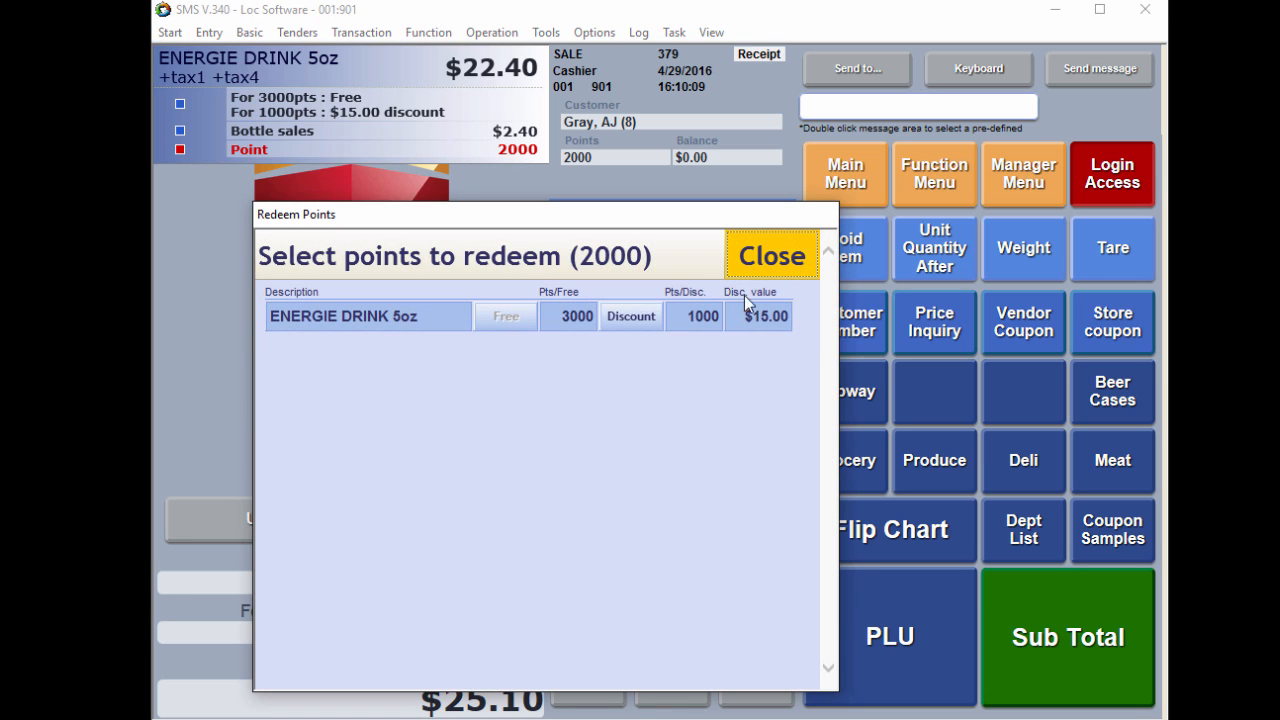
left_click(768, 262)
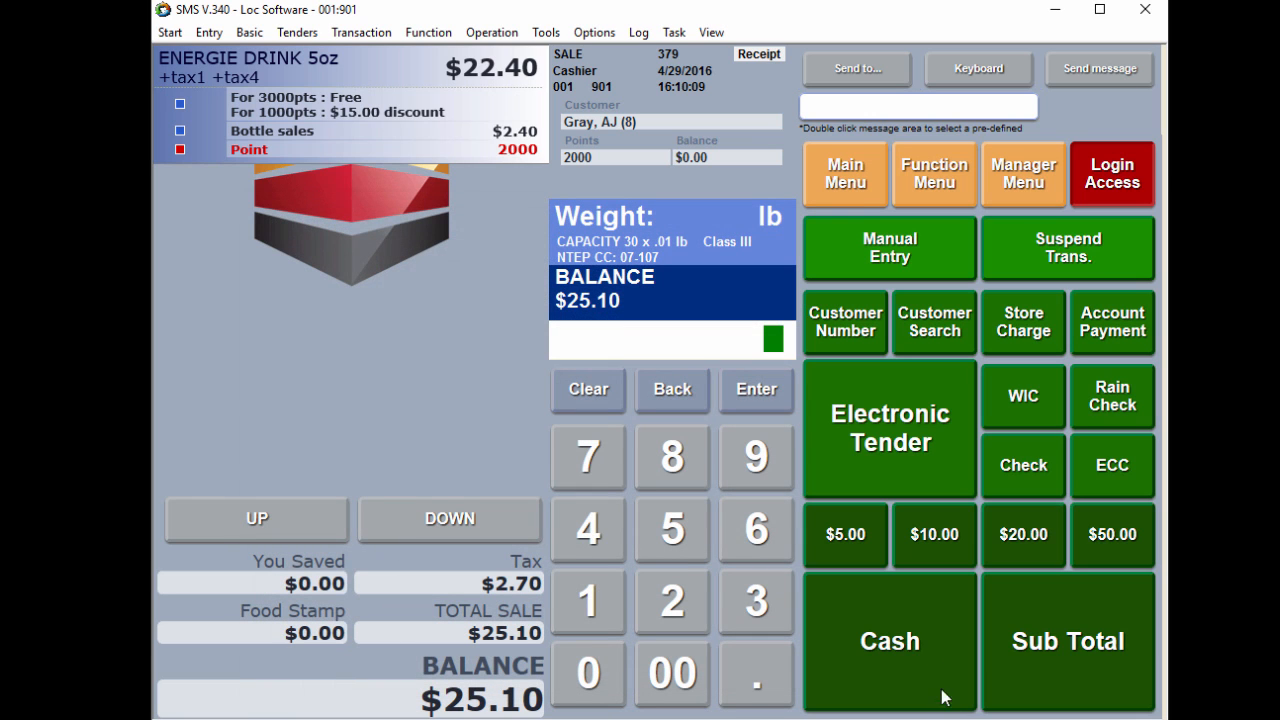
left_click(916, 636)
Examine the receipt's points section and barcode number, compare it with the sample barcode receipt image in Photo Gallery, and close the receipt
left_click_drag(849, 72, 625, 47)
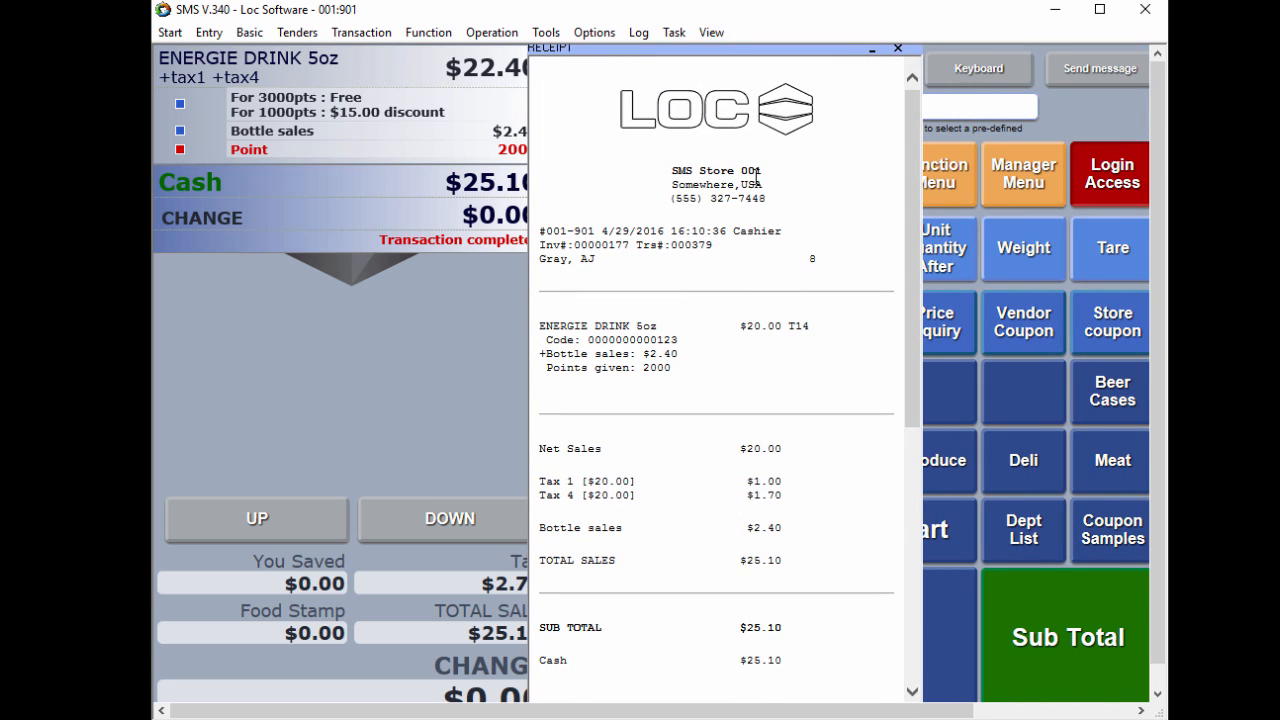
left_click_drag(913, 251, 880, 560)
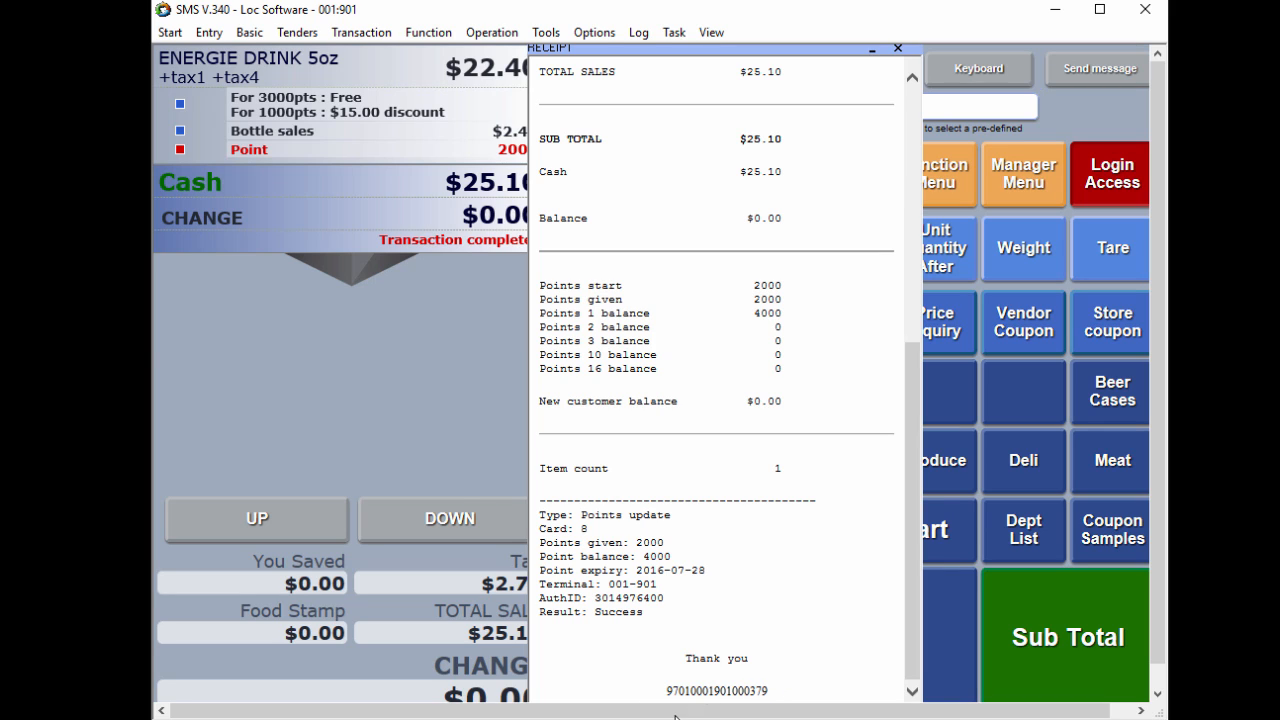
key("alt+Tab")
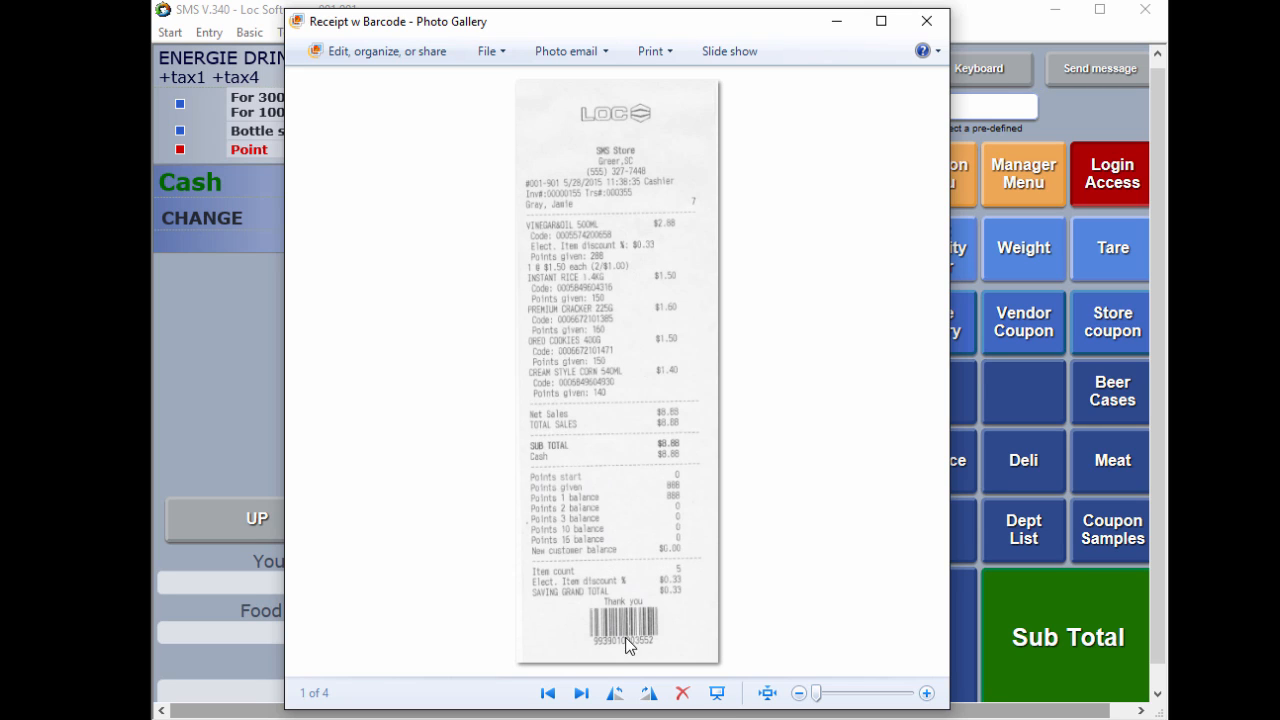
left_click(837, 20)
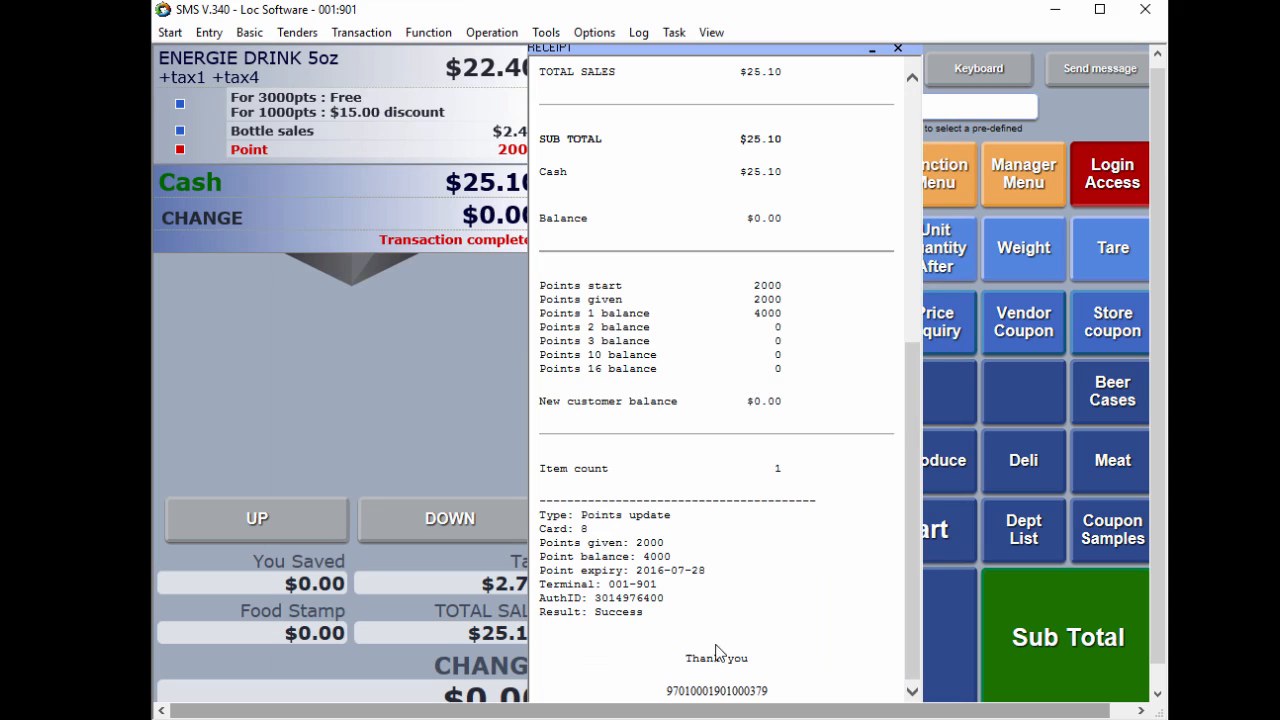
left_click_drag(775, 692, 662, 697)
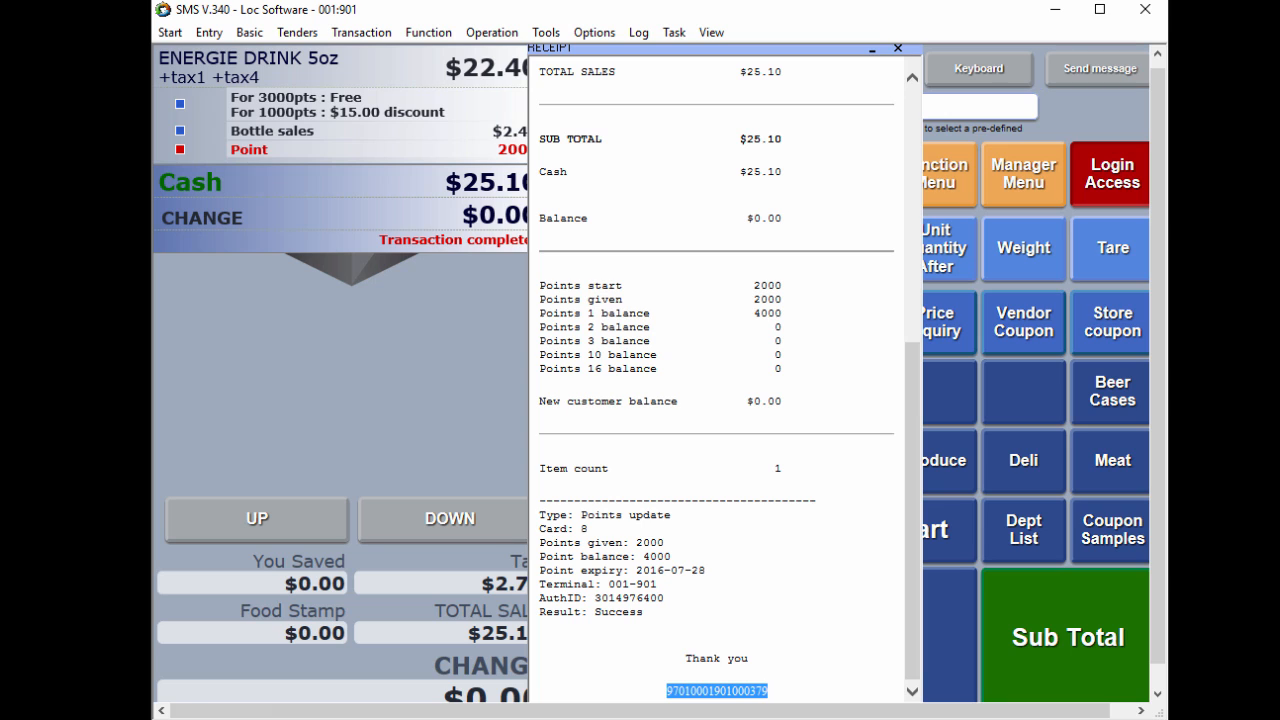
left_click(898, 49)
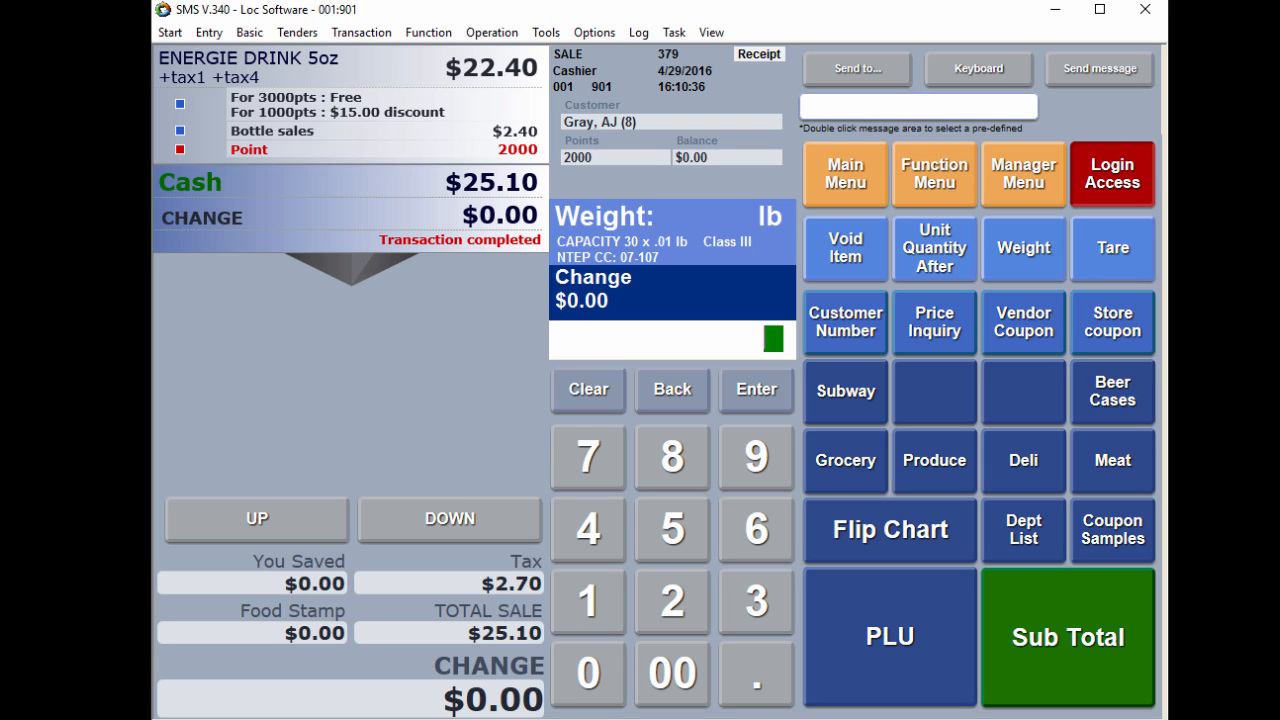
Switch to Launchpad and execute the scheduler's Deploy to head office task for 4/29/2016, closing Launchpad when done
key("alt+Tab")
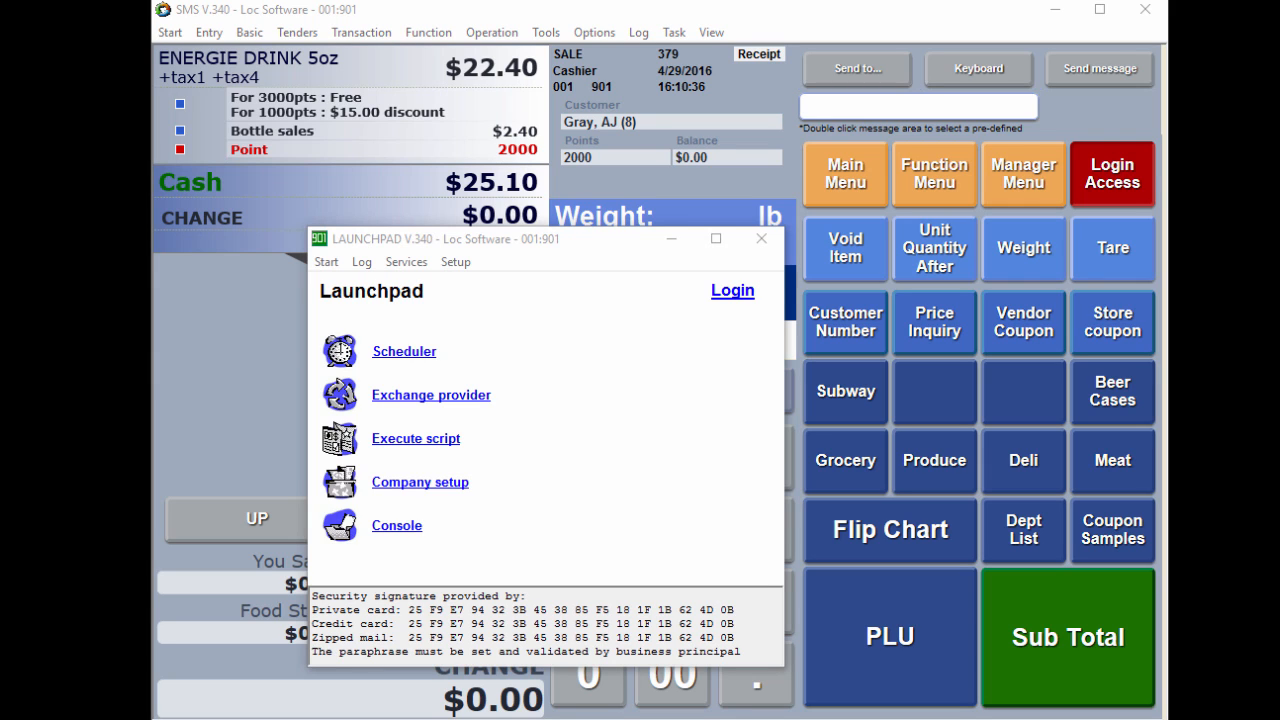
left_click_drag(590, 240, 698, 178)
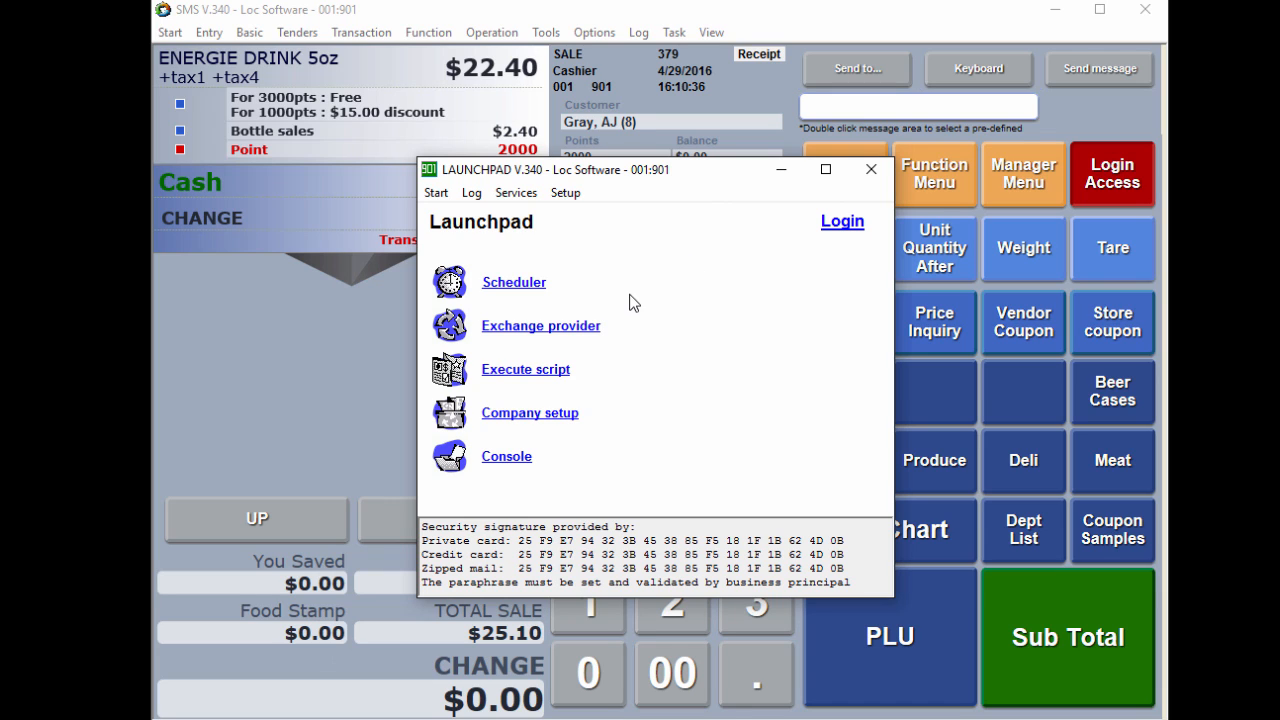
left_click(528, 286)
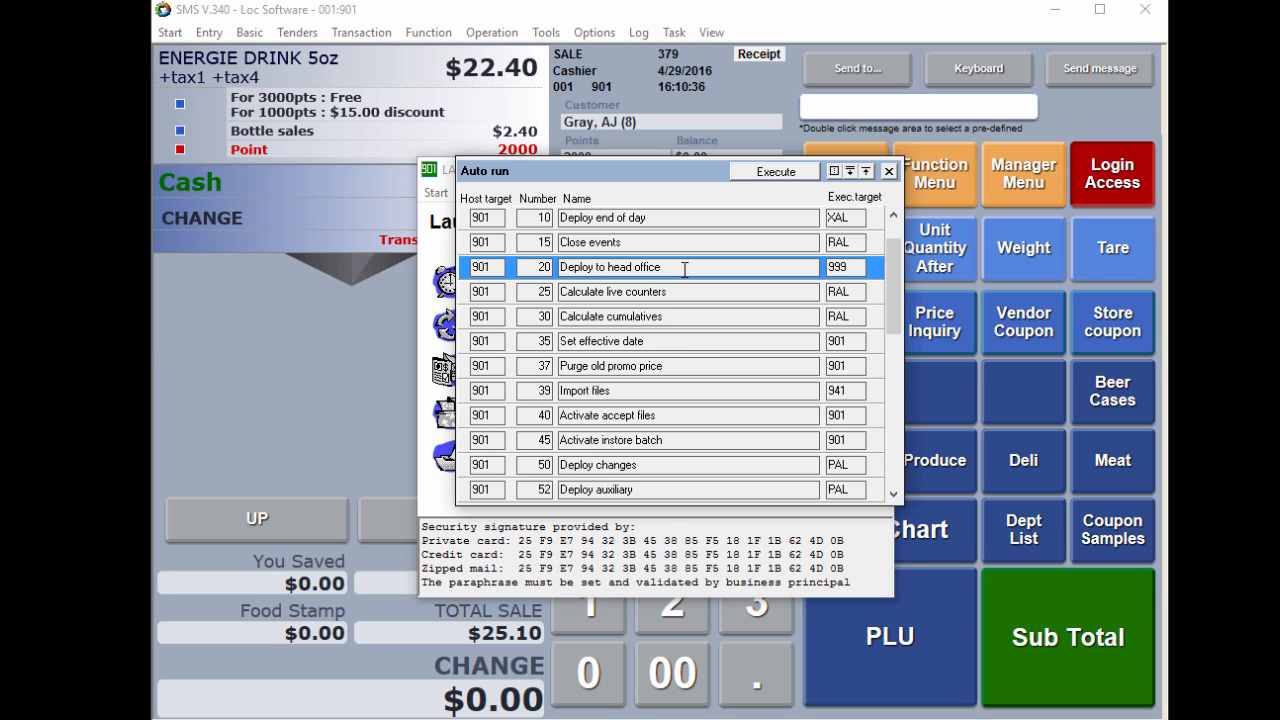
left_click(776, 173)
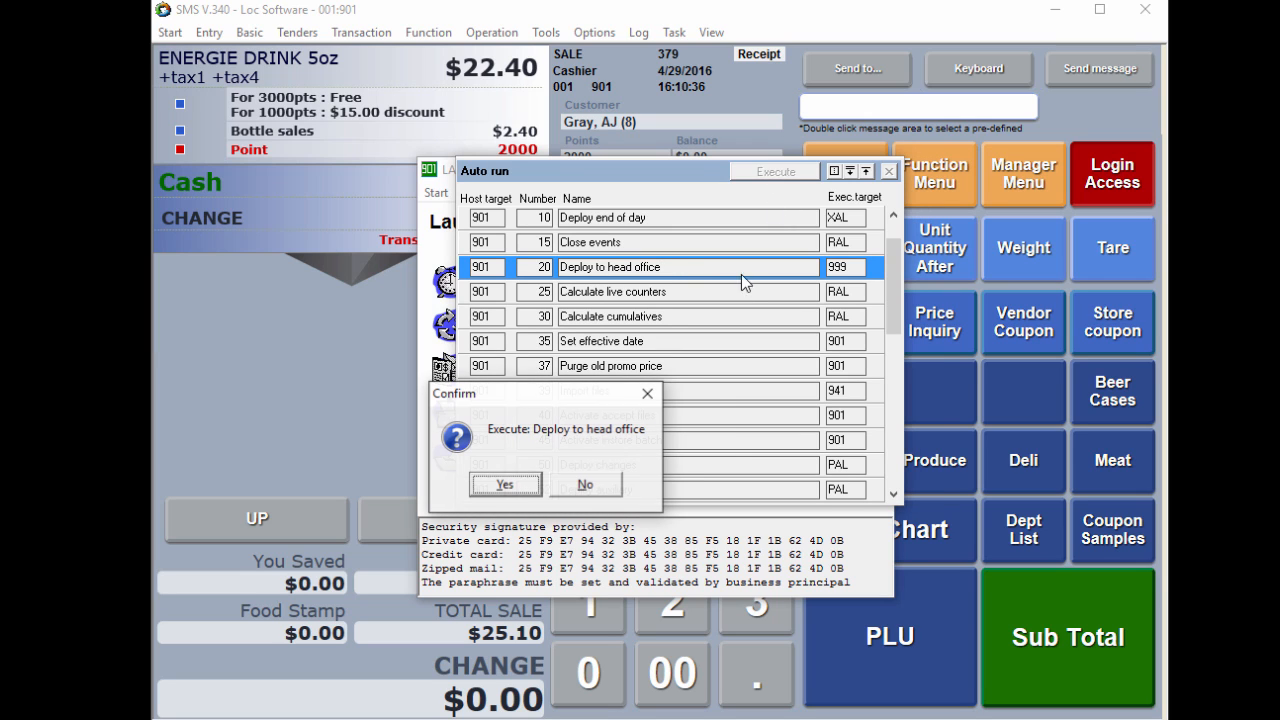
left_click(520, 487)
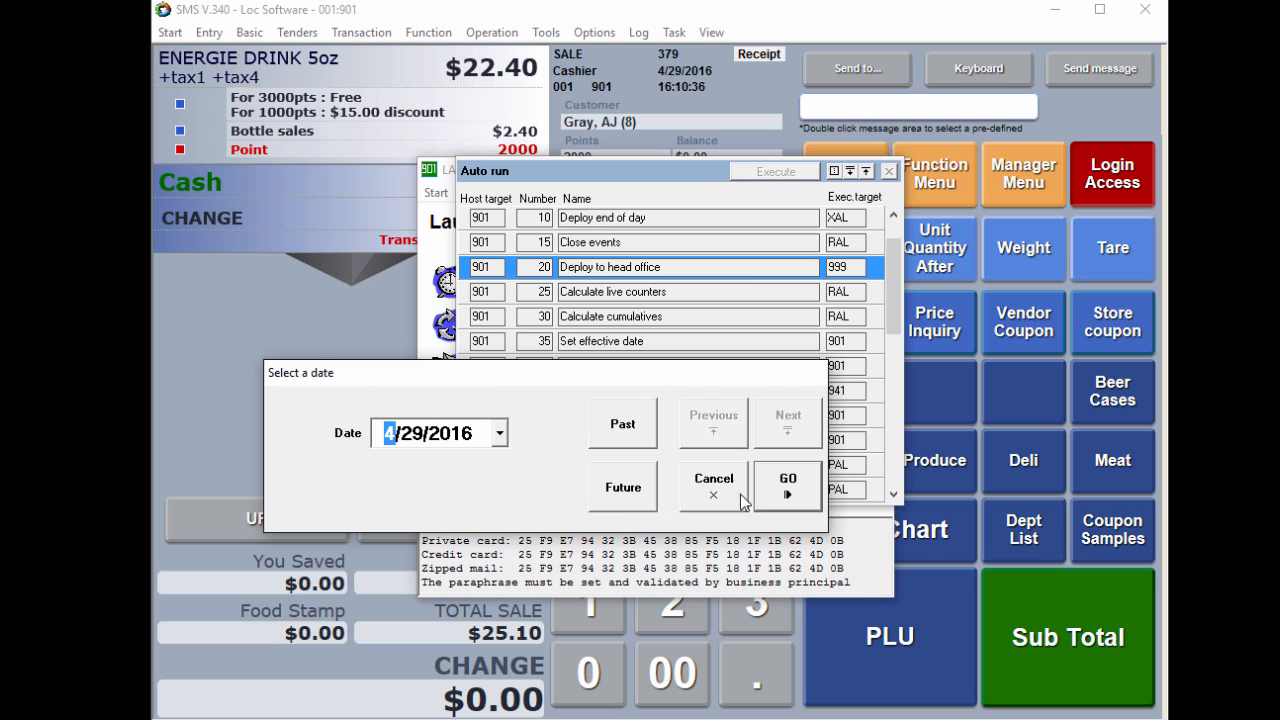
left_click(783, 486)
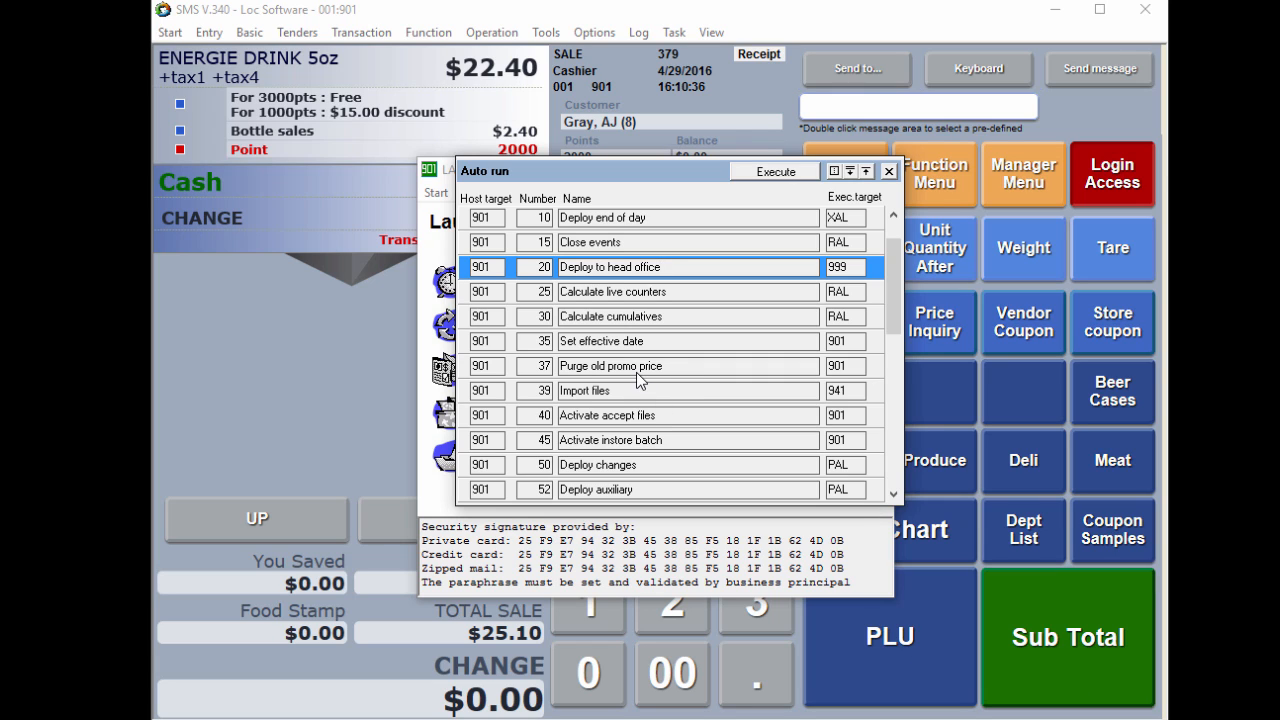
key("shift+Home")
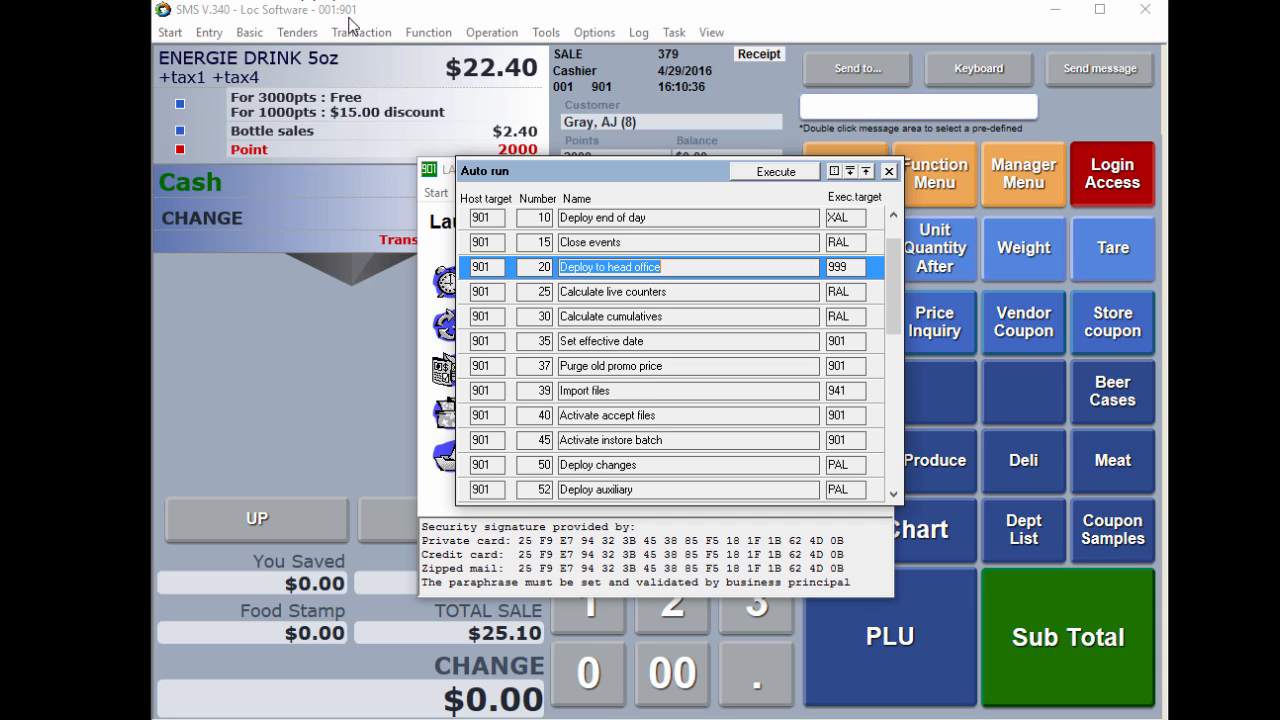
left_click(889, 171)
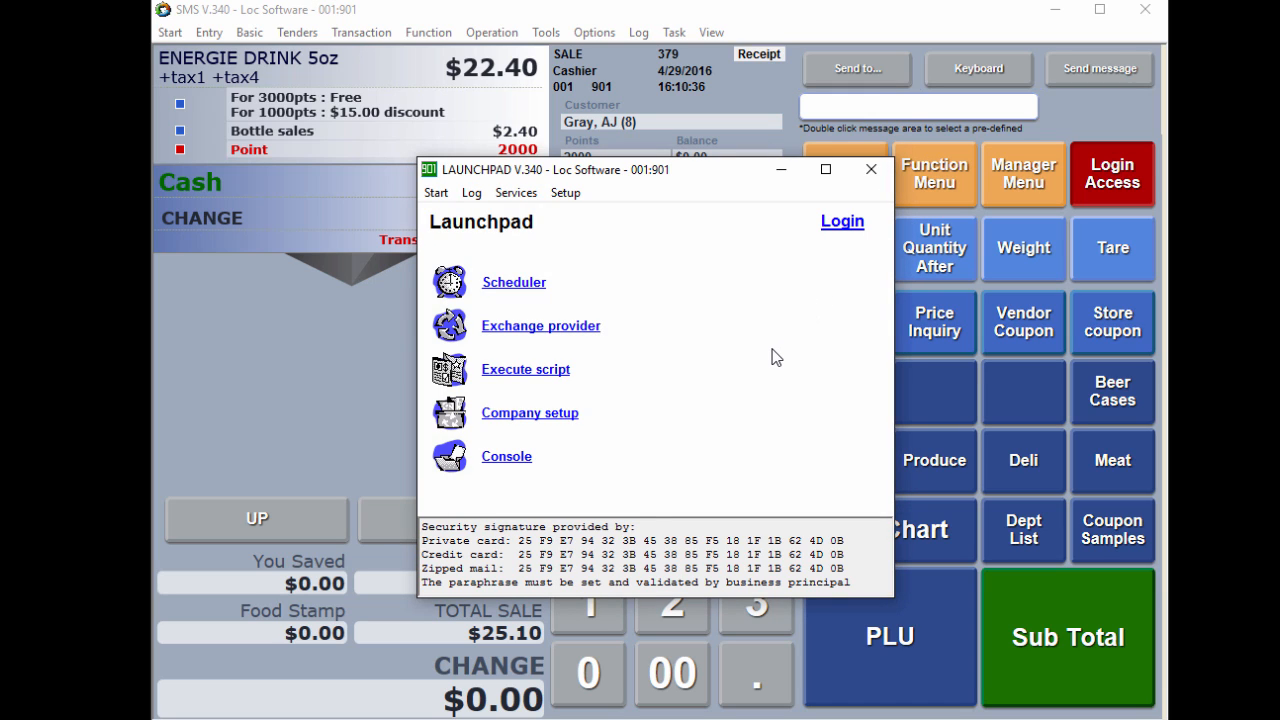
left_click(871, 169)
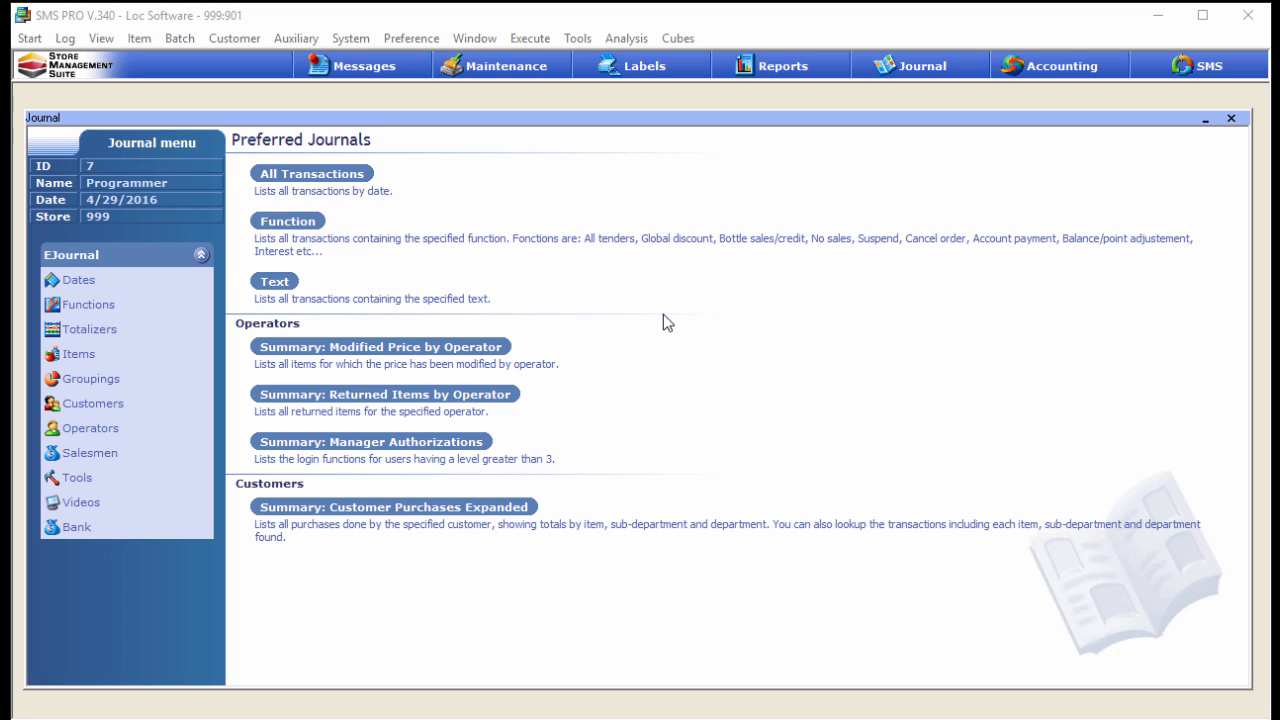
List all journal transactions of 4/29/2016 for target Store 001 and open the full view of the latest $25.10 transaction
left_click(92, 283)
left_click(306, 185)
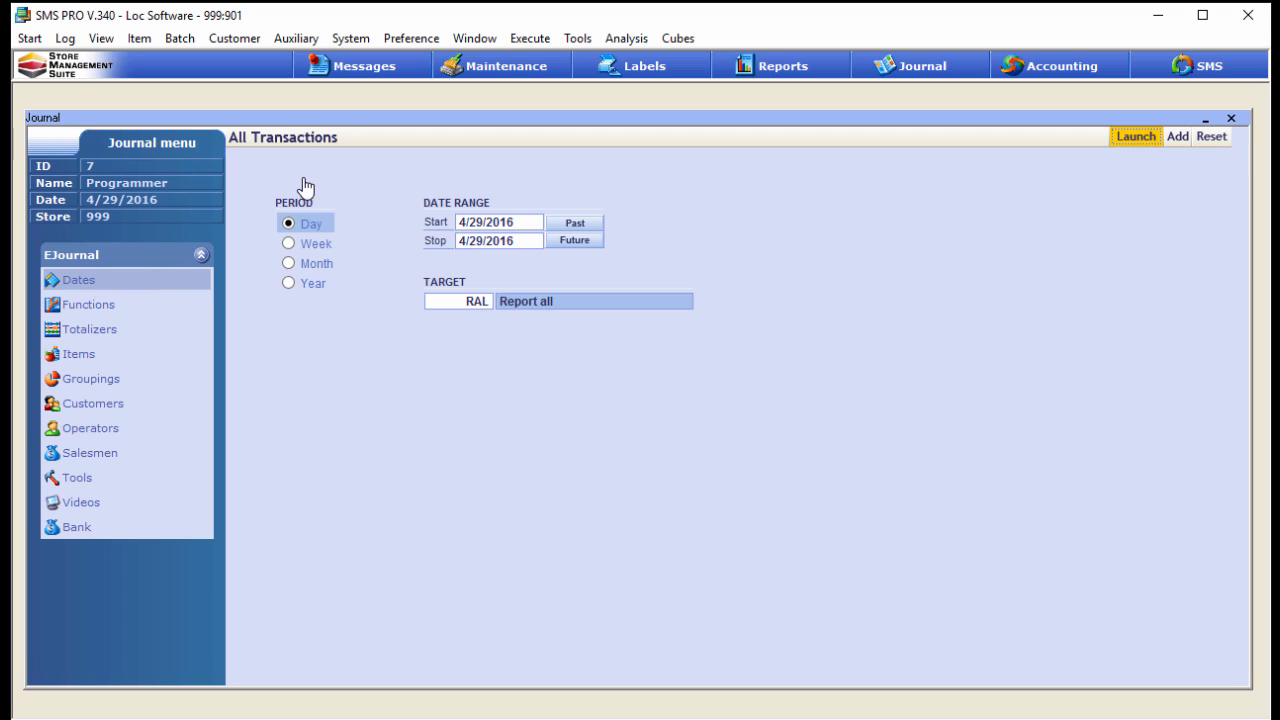
left_click(437, 305)
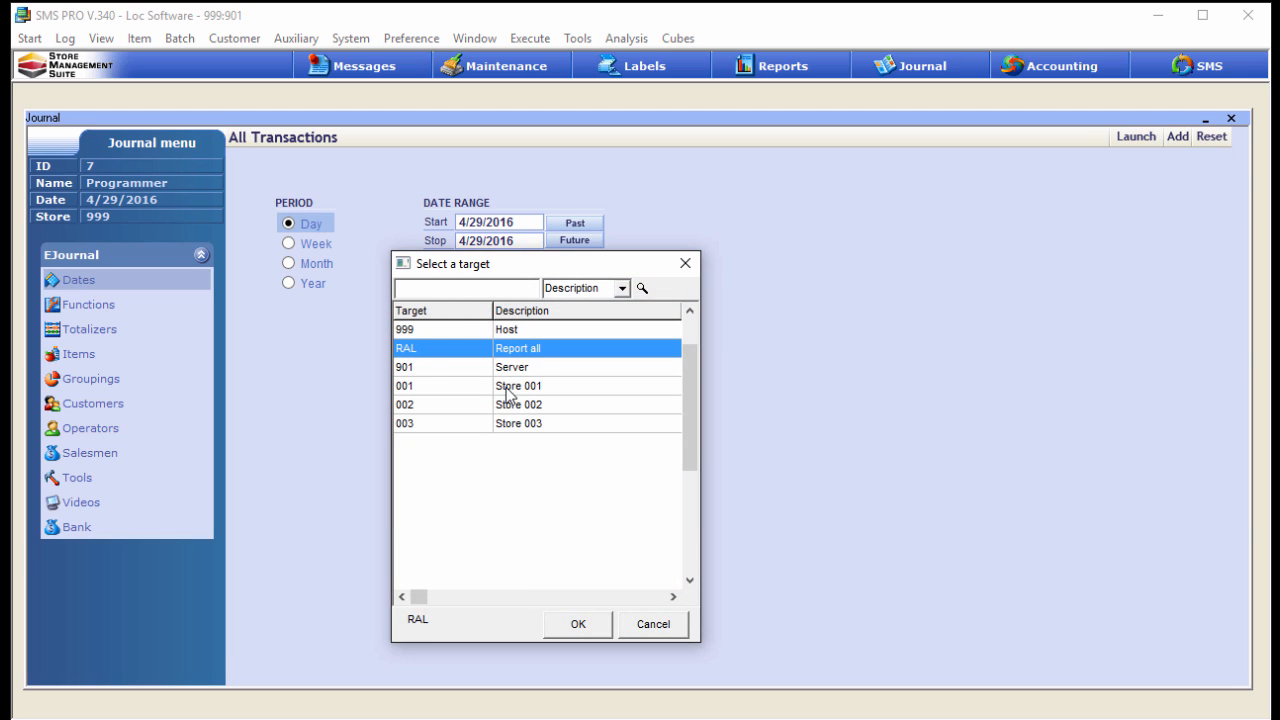
double_click(445, 387)
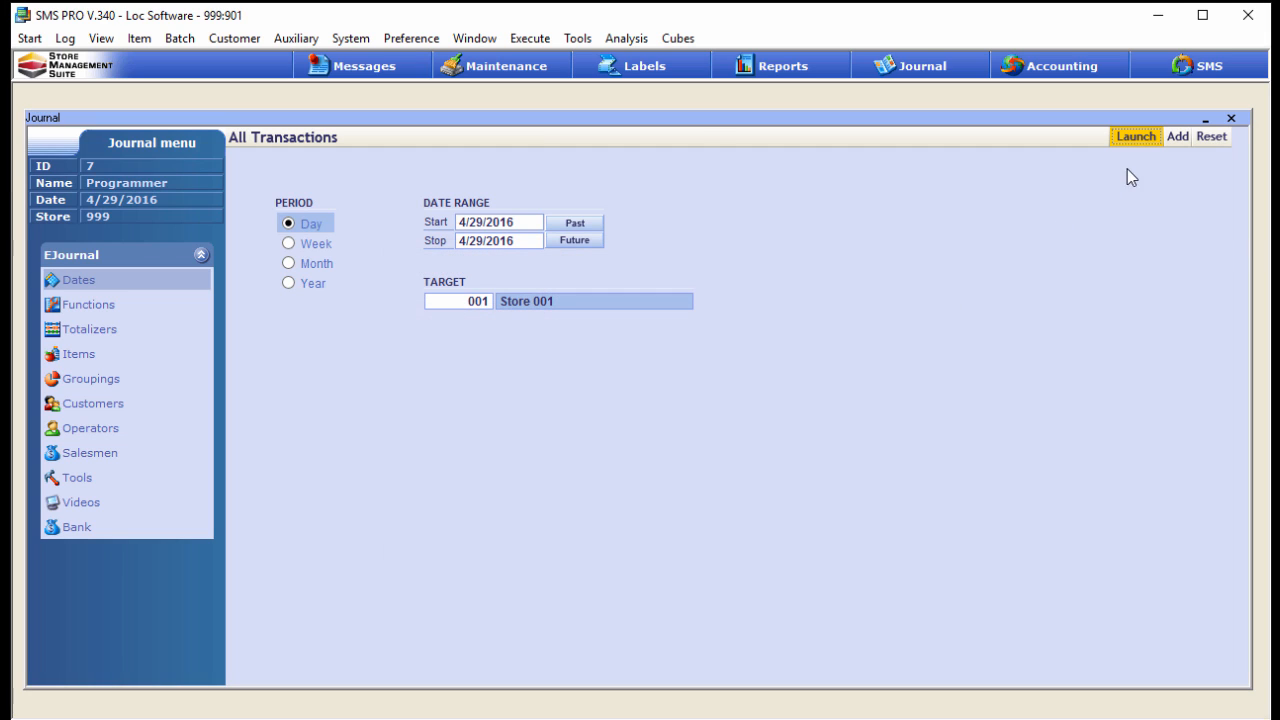
left_click(1140, 140)
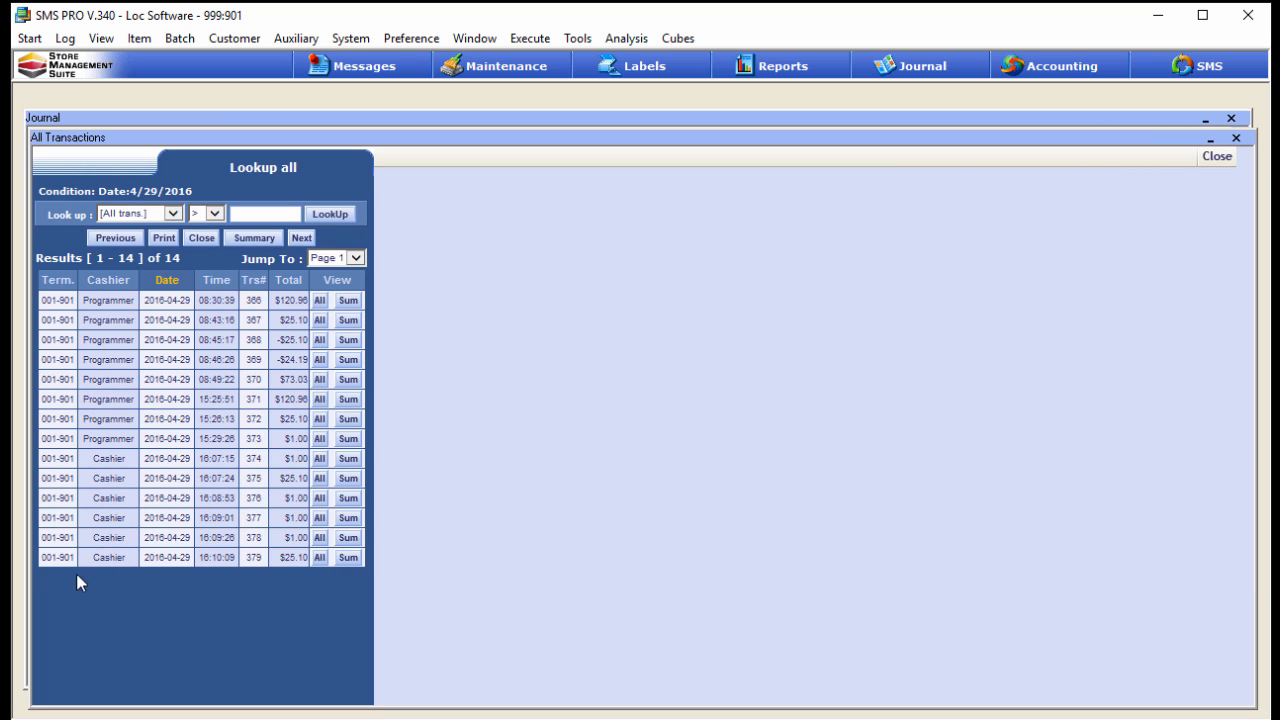
left_click(318, 558)
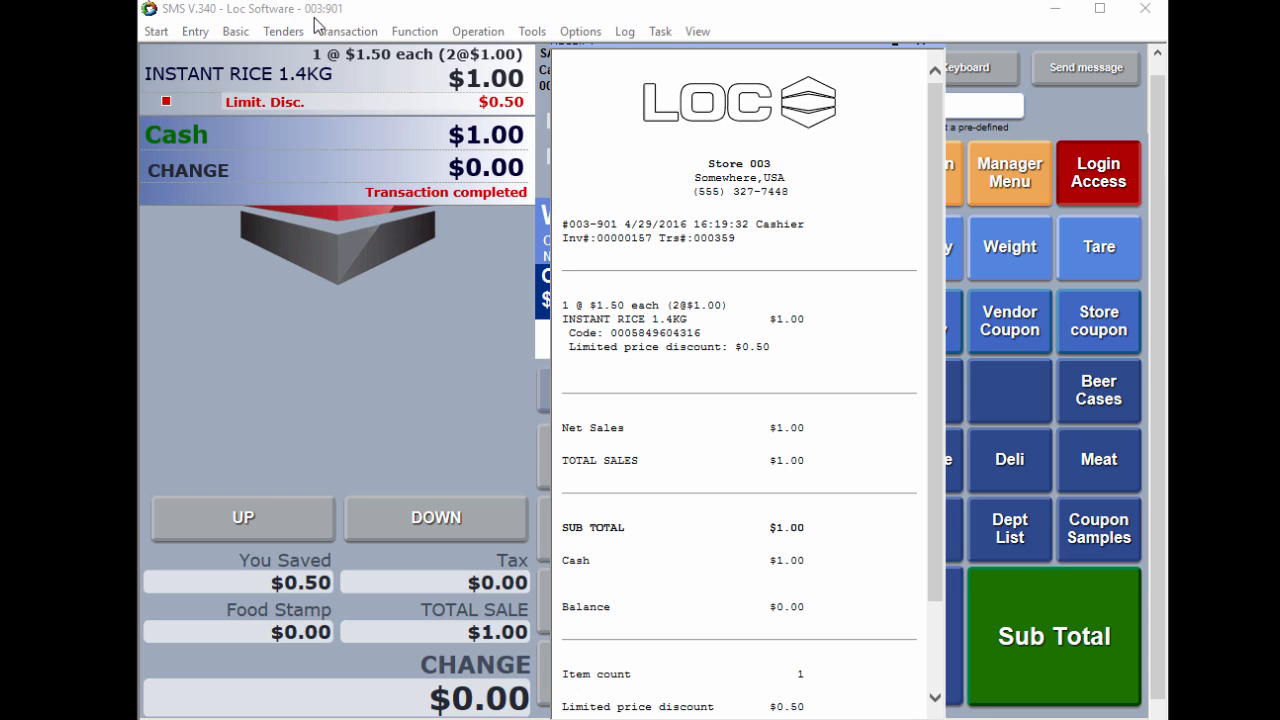
Clear the completed rice sale on the store 003 register and retrieve the energy drink transaction from store 001 for centralized refund
left_click(921, 46)
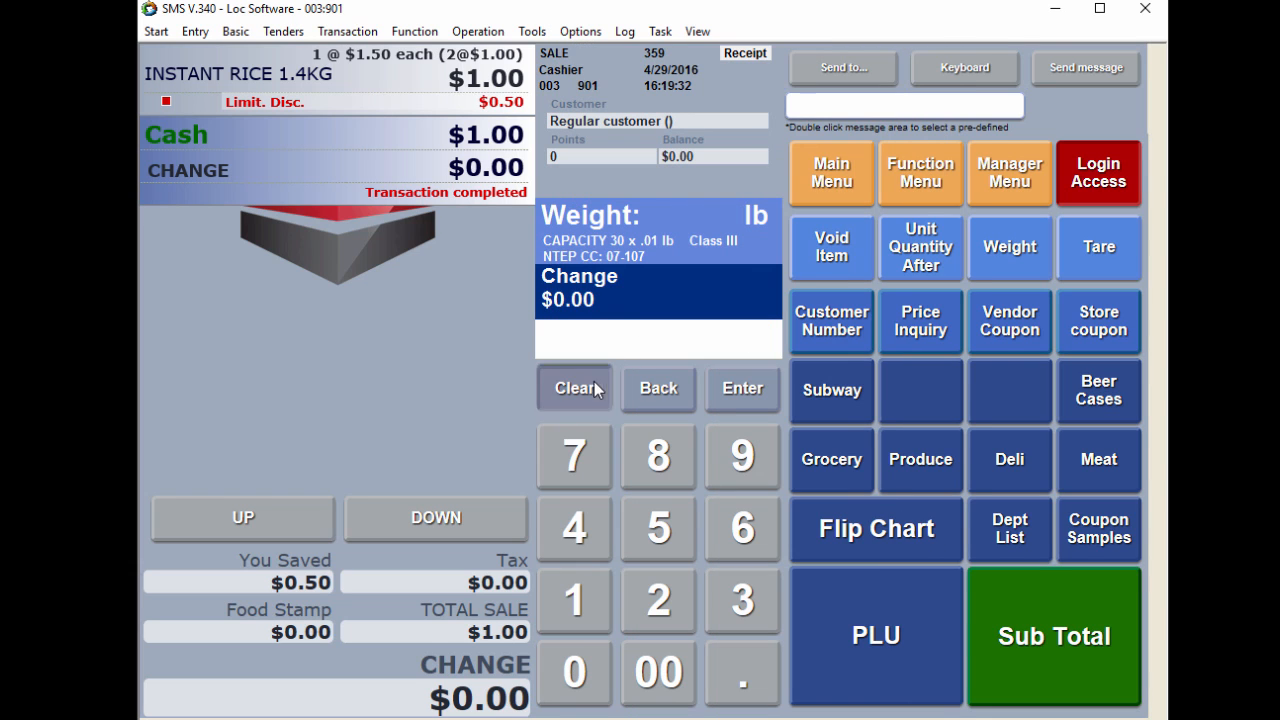
left_click(590, 388)
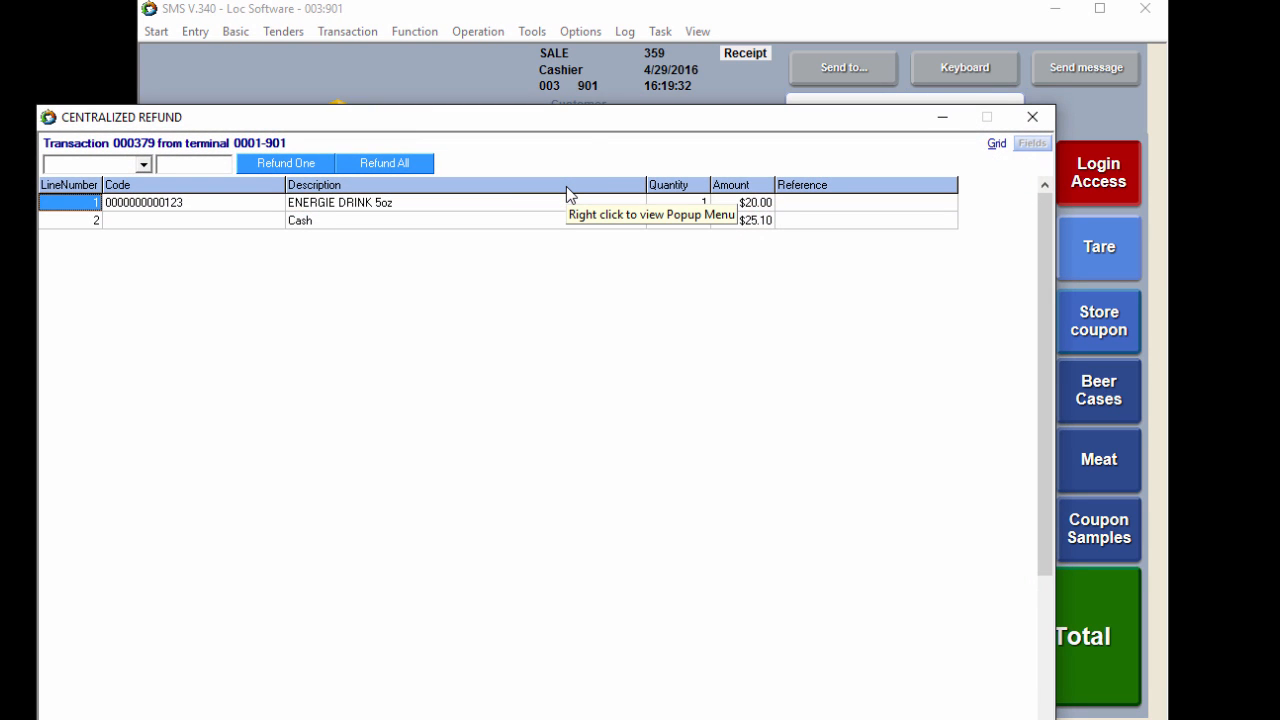
left_click_drag(593, 128, 603, 431)
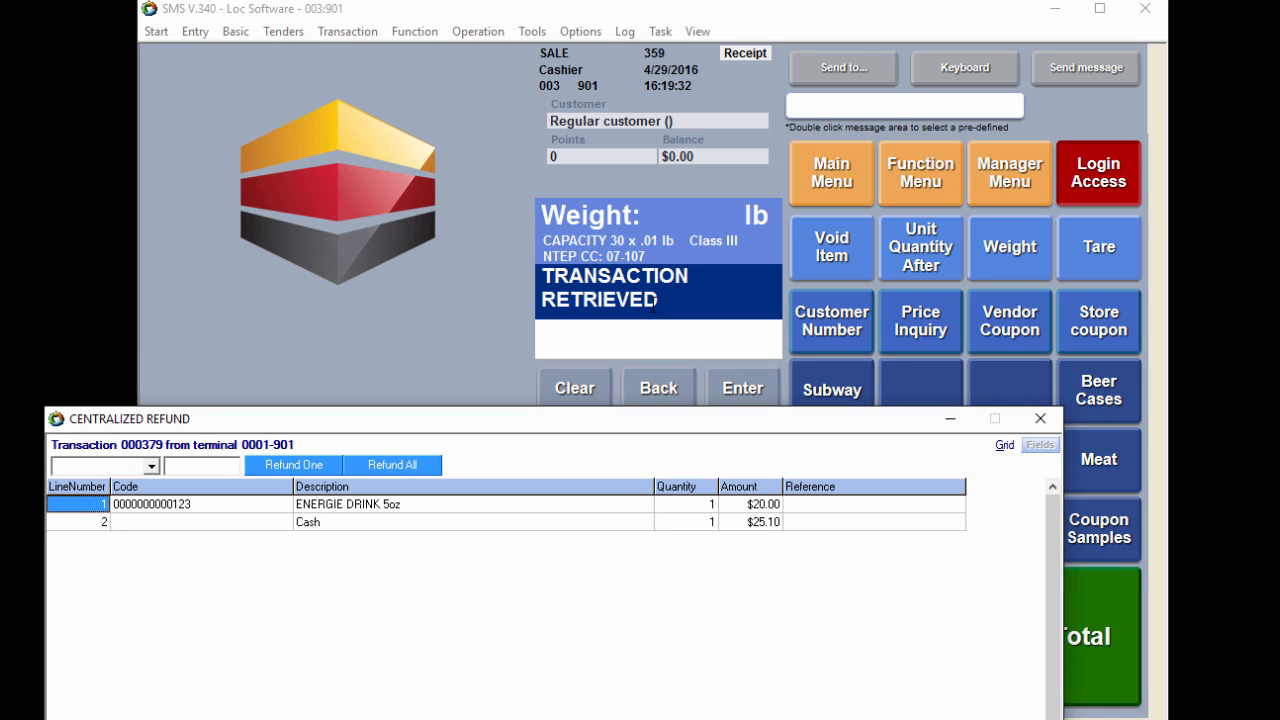
left_click_drag(588, 418, 647, 118)
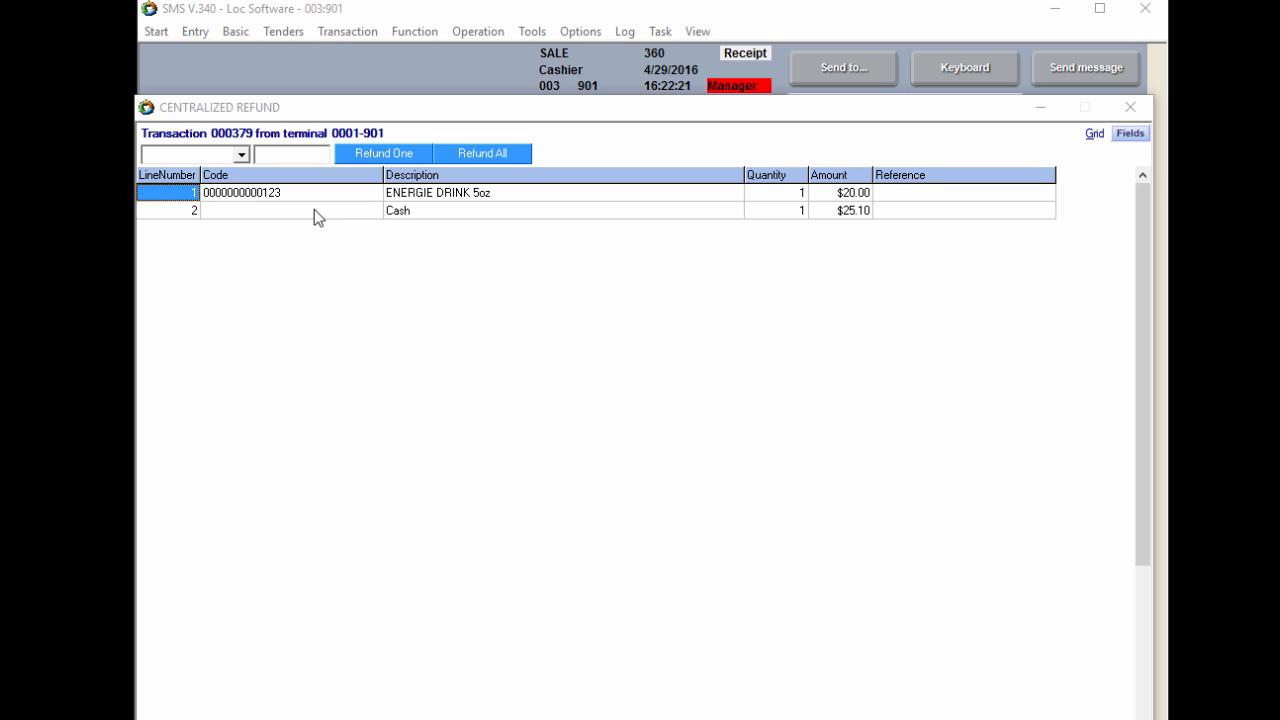
Refund all items of the store 001 energy drink transaction and complete the refund in cash
left_click(191, 210)
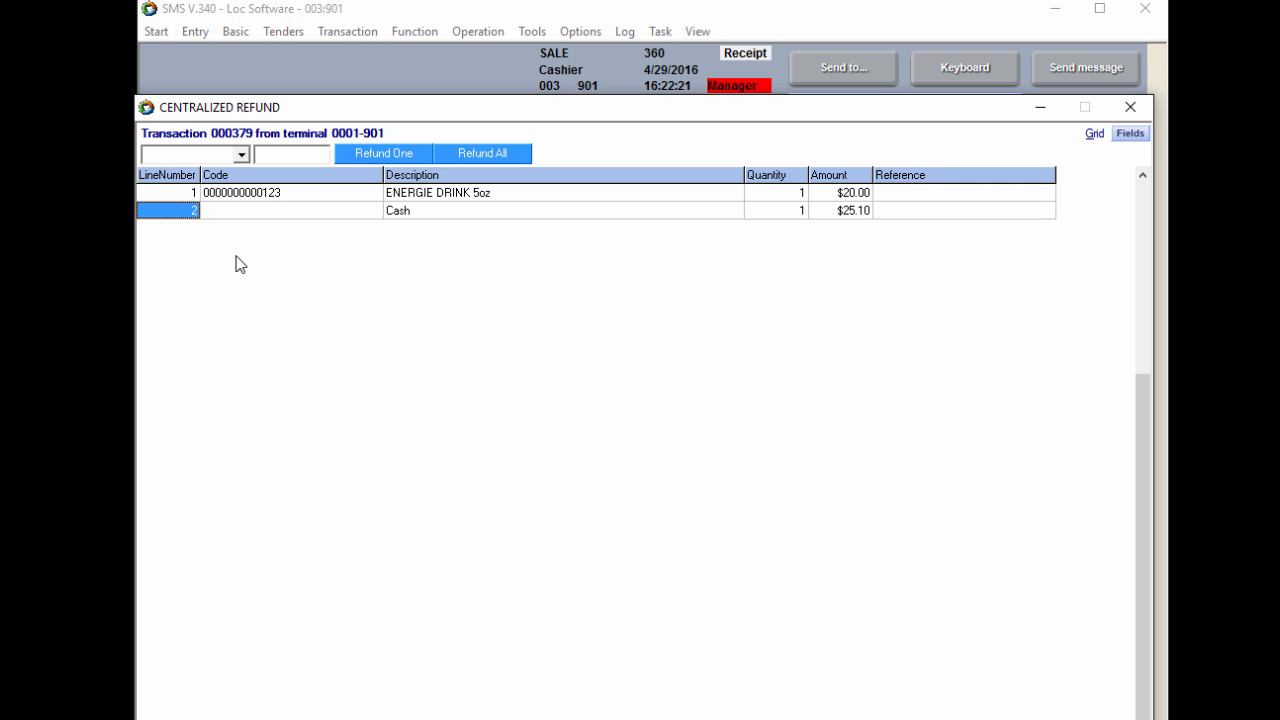
left_click(274, 195)
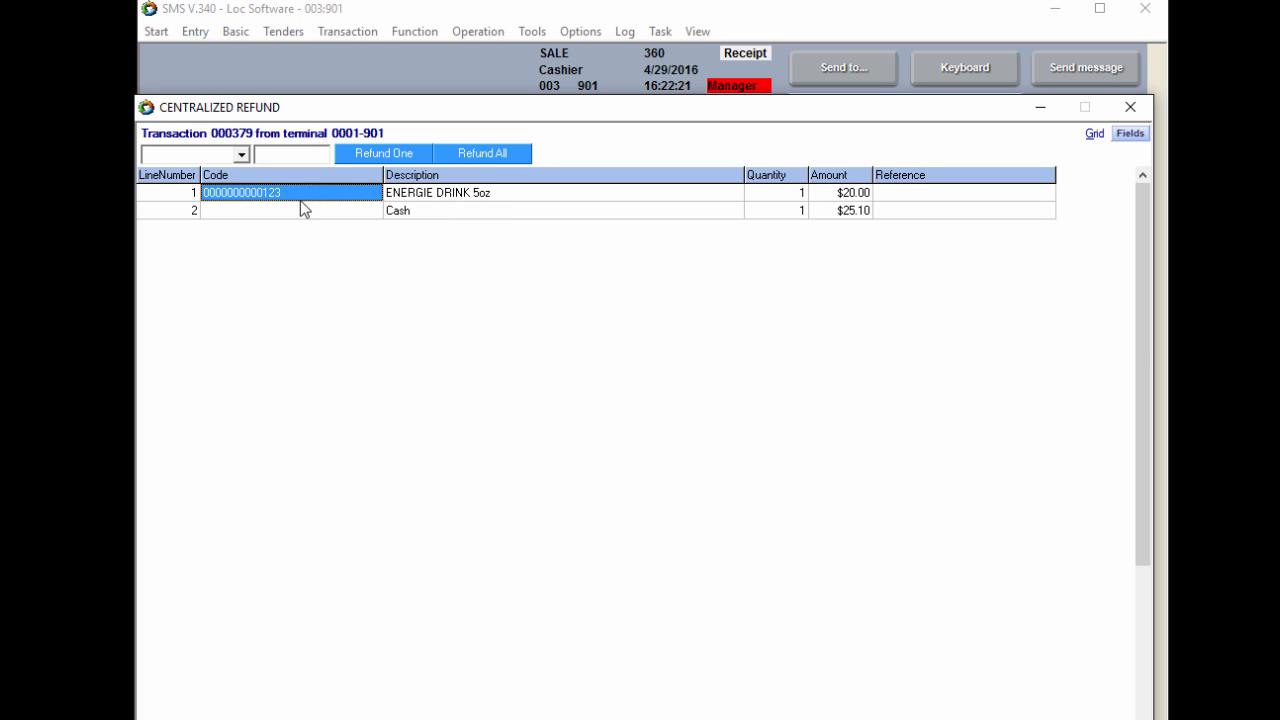
left_click(450, 155)
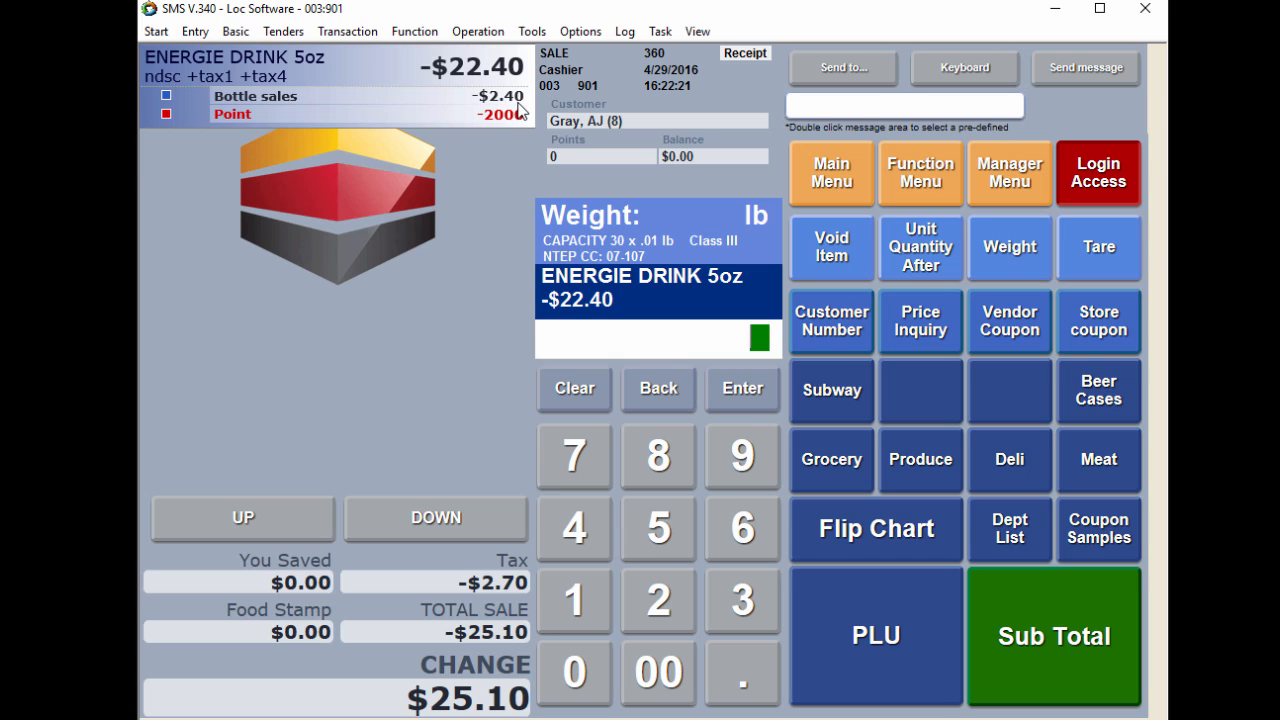
left_click(1052, 629)
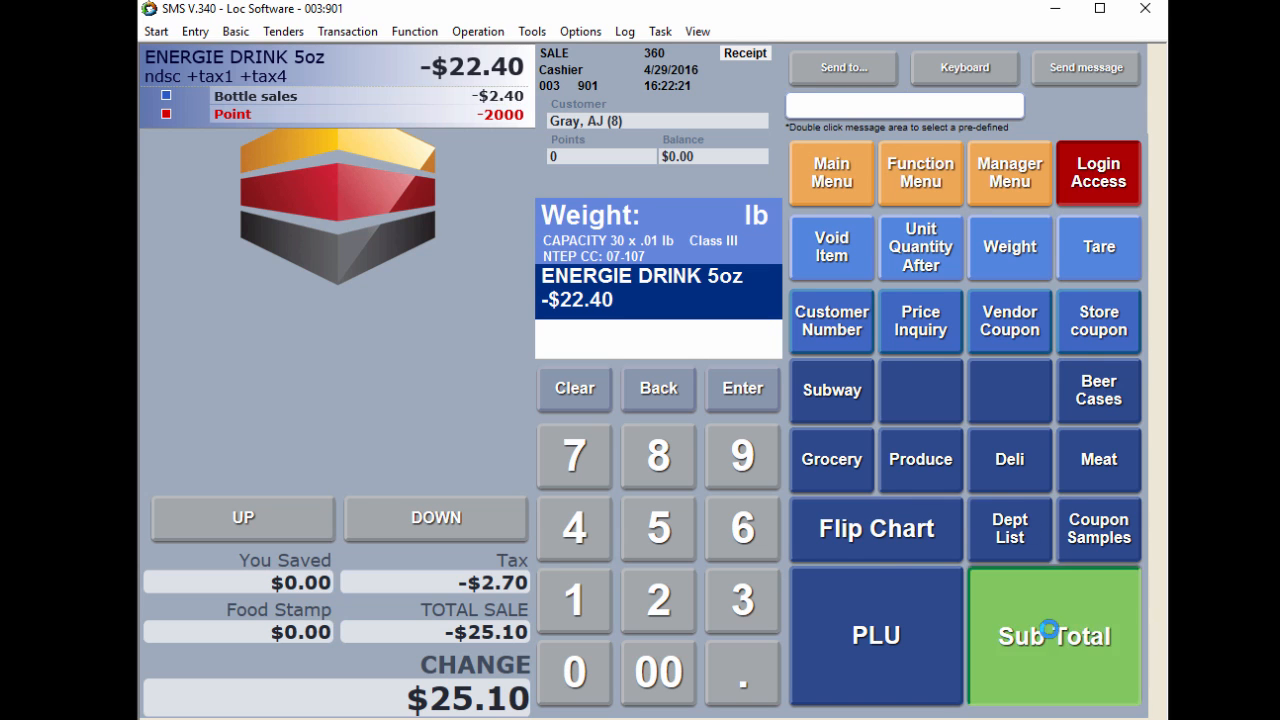
left_click(918, 643)
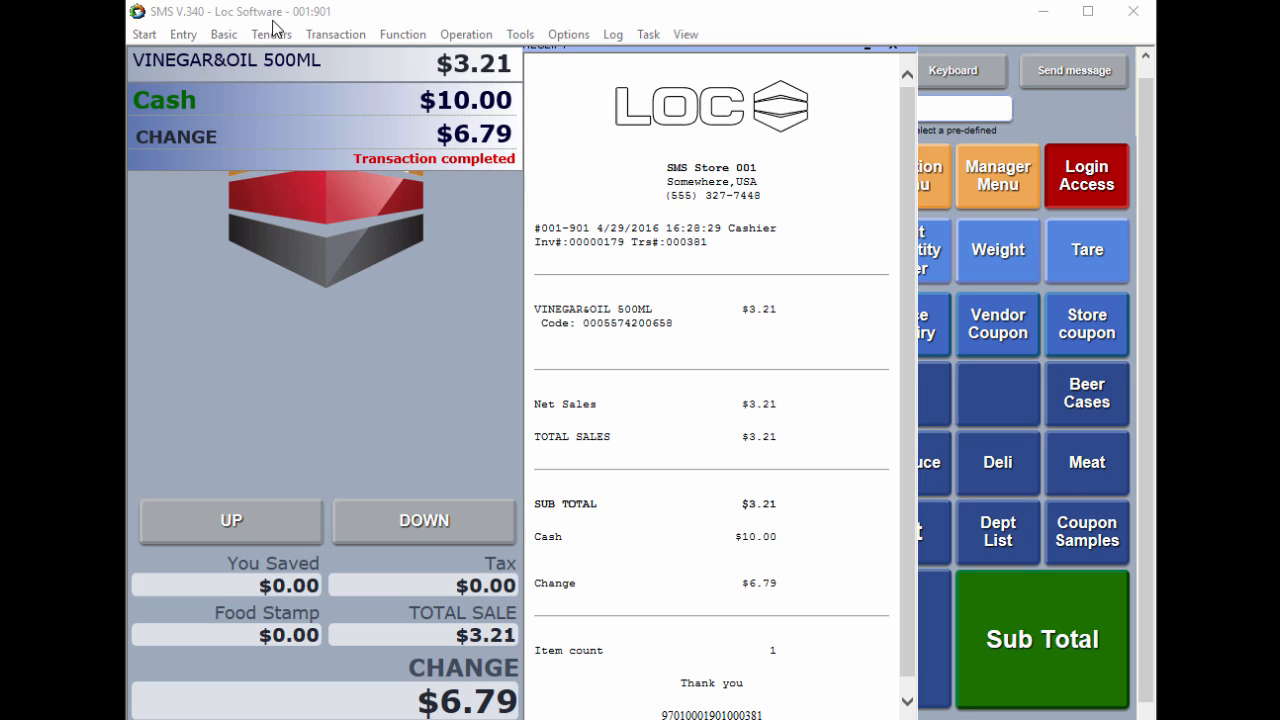
Close the vinegar and oil sale receipt and clear the completed sale on the store 001 register
left_click(889, 48)
left_click(563, 390)
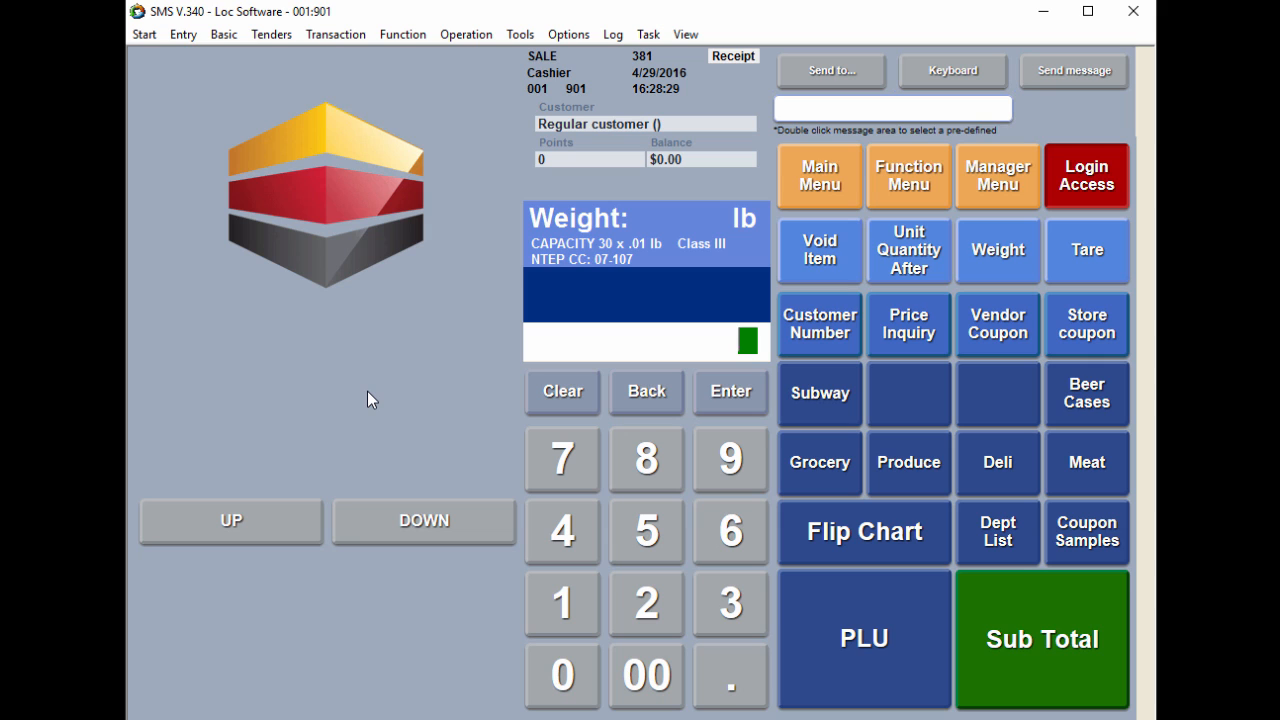
key("Return")
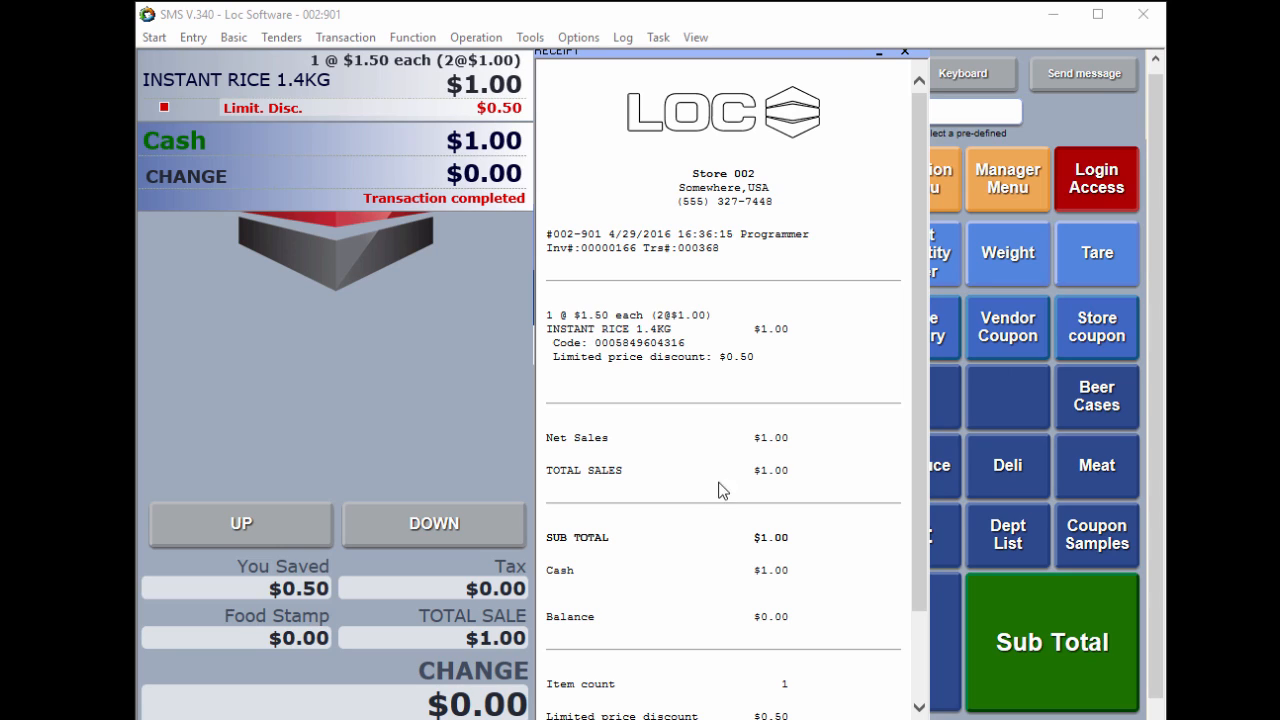
Clear the completed rice sale on the store 002 register and refund only line 3, one Pepsi 6 pack at $0.59, from the store 001 transaction
left_click(904, 51)
left_click(575, 394)
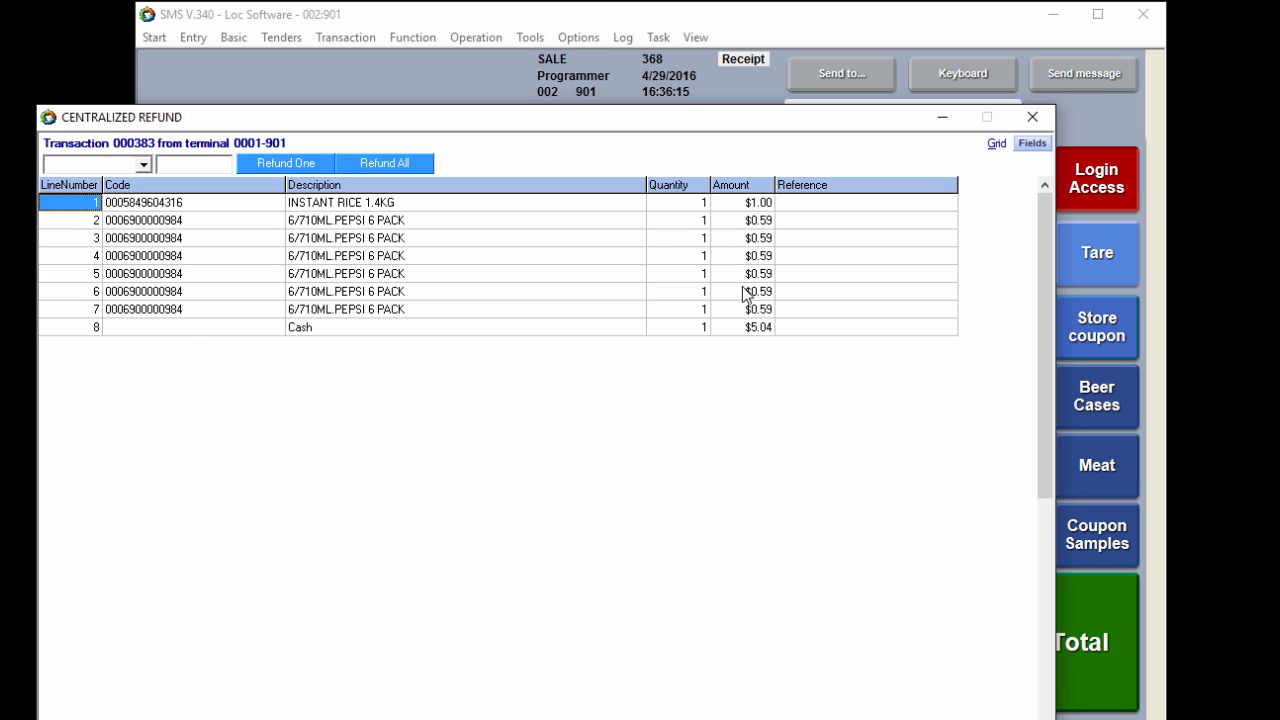
left_click(162, 240)
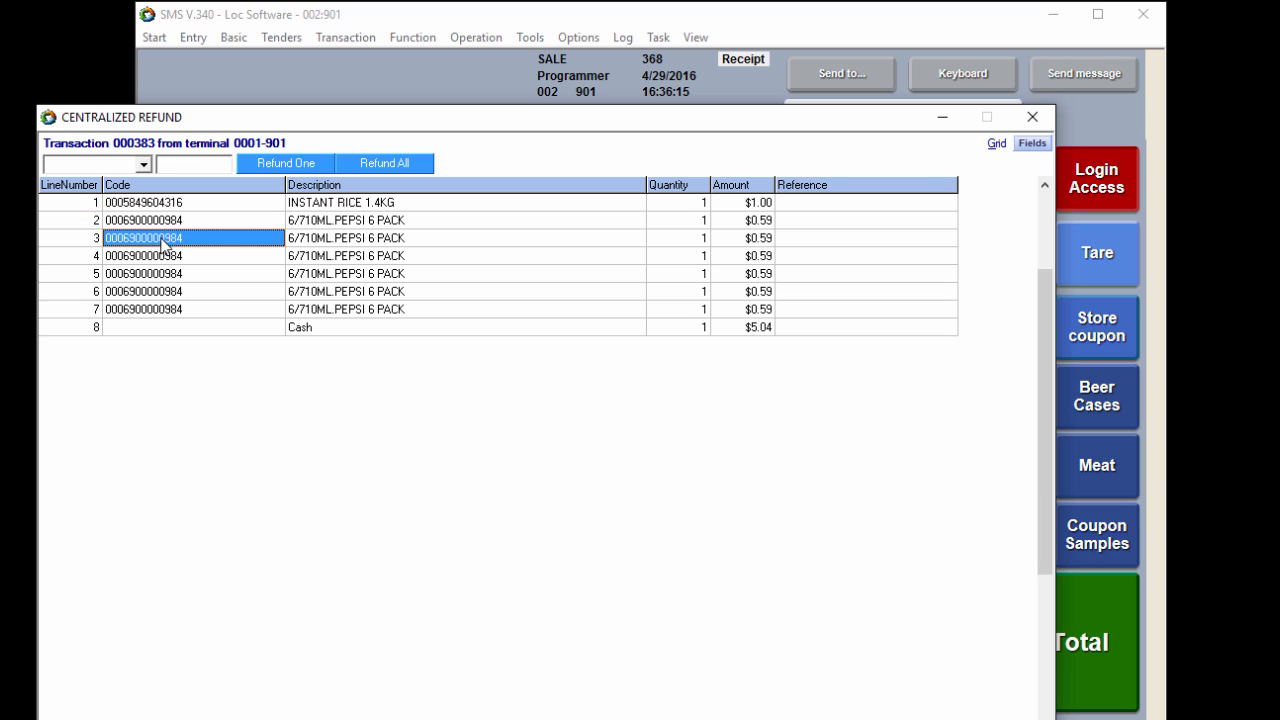
left_click(298, 165)
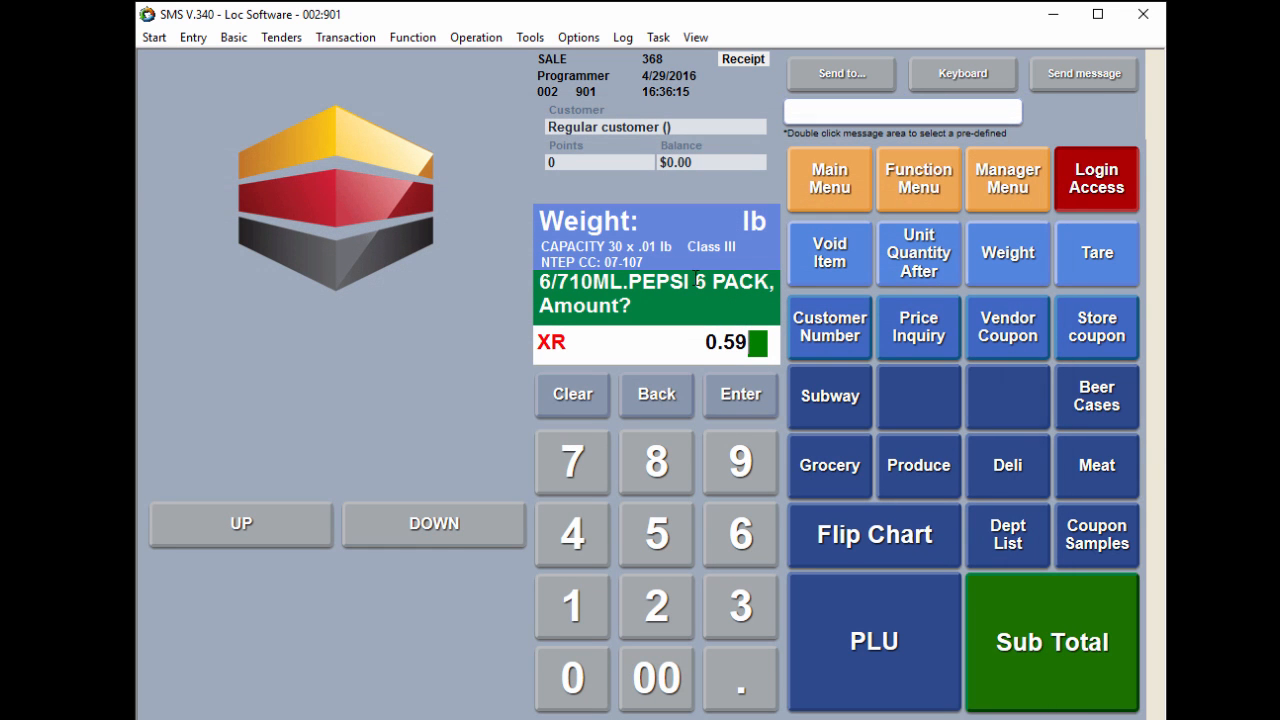
left_click(735, 393)
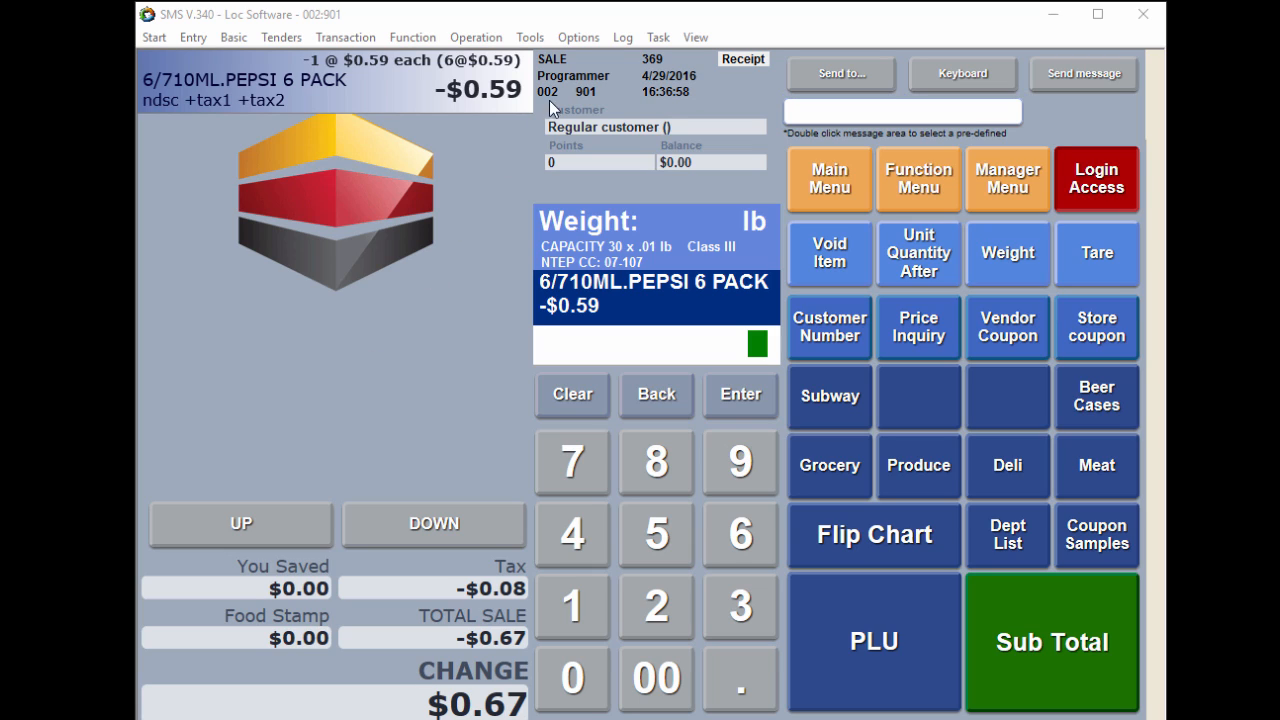
Put the Pepsi refund on a prepaid card with an SMS Payment prepay activation of $0.67
left_click(579, 38)
mouse_move(585, 61)
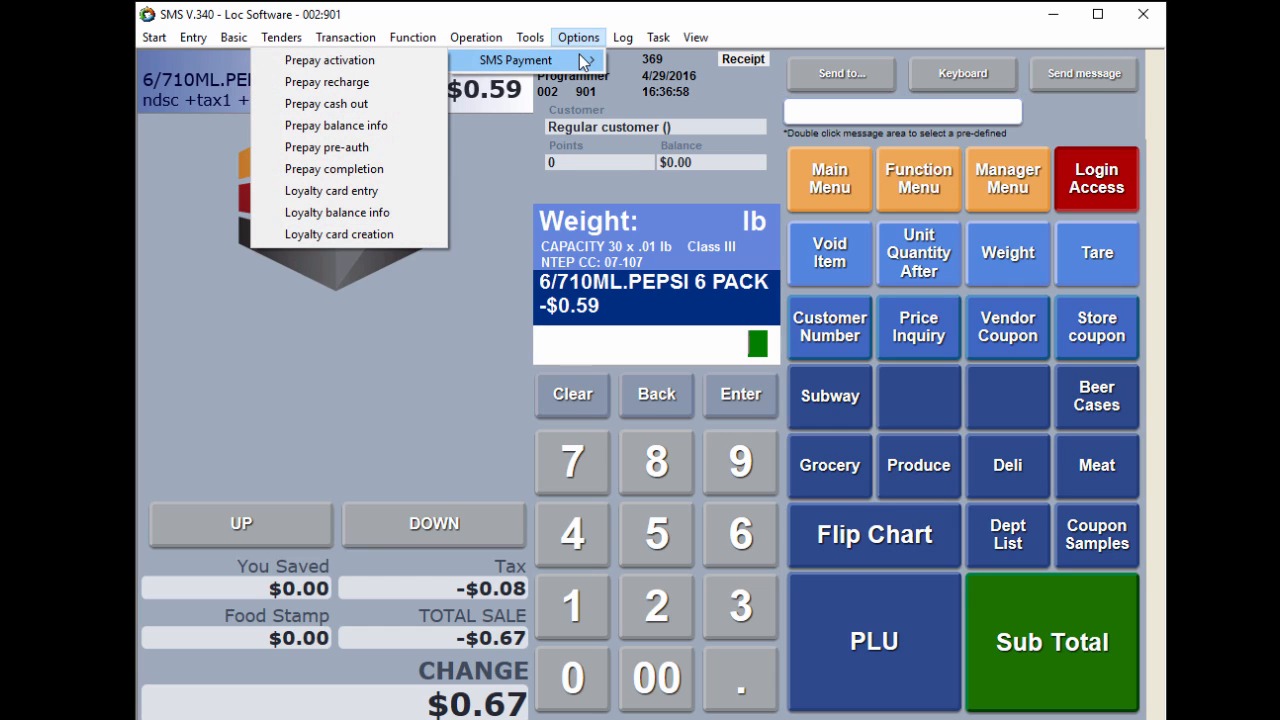
left_click(407, 62)
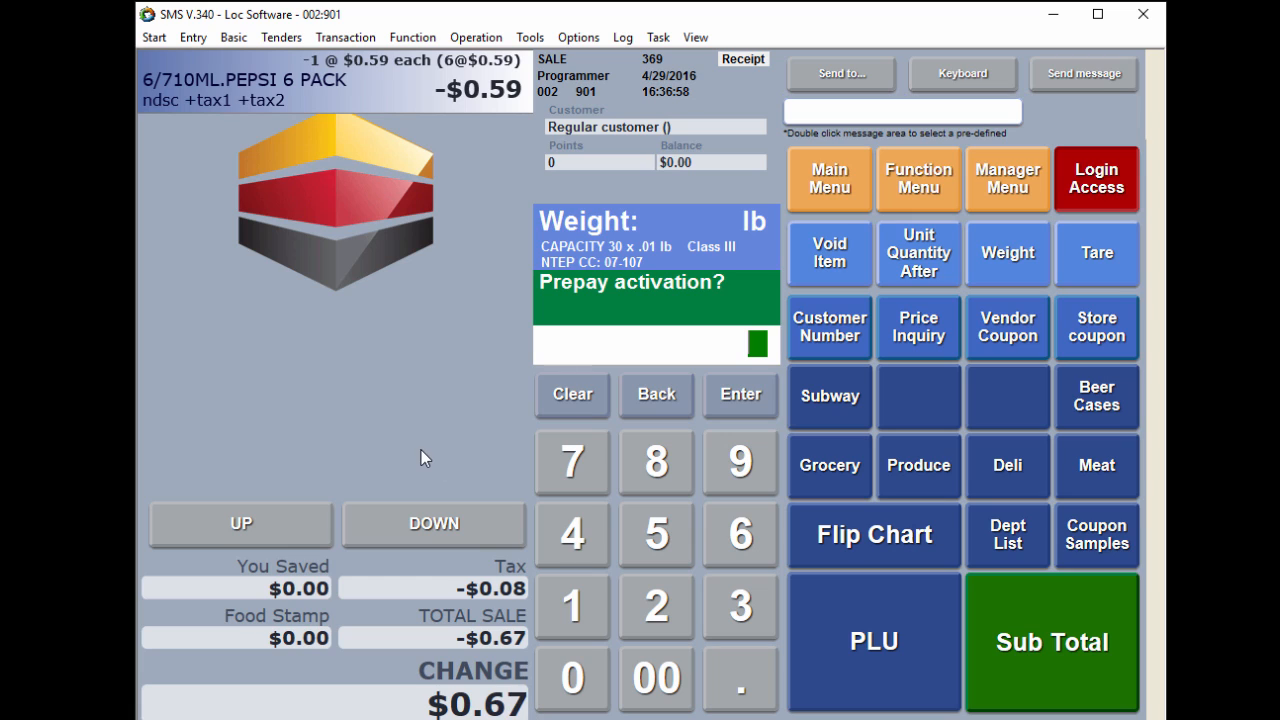
type(".67")
key("Return")
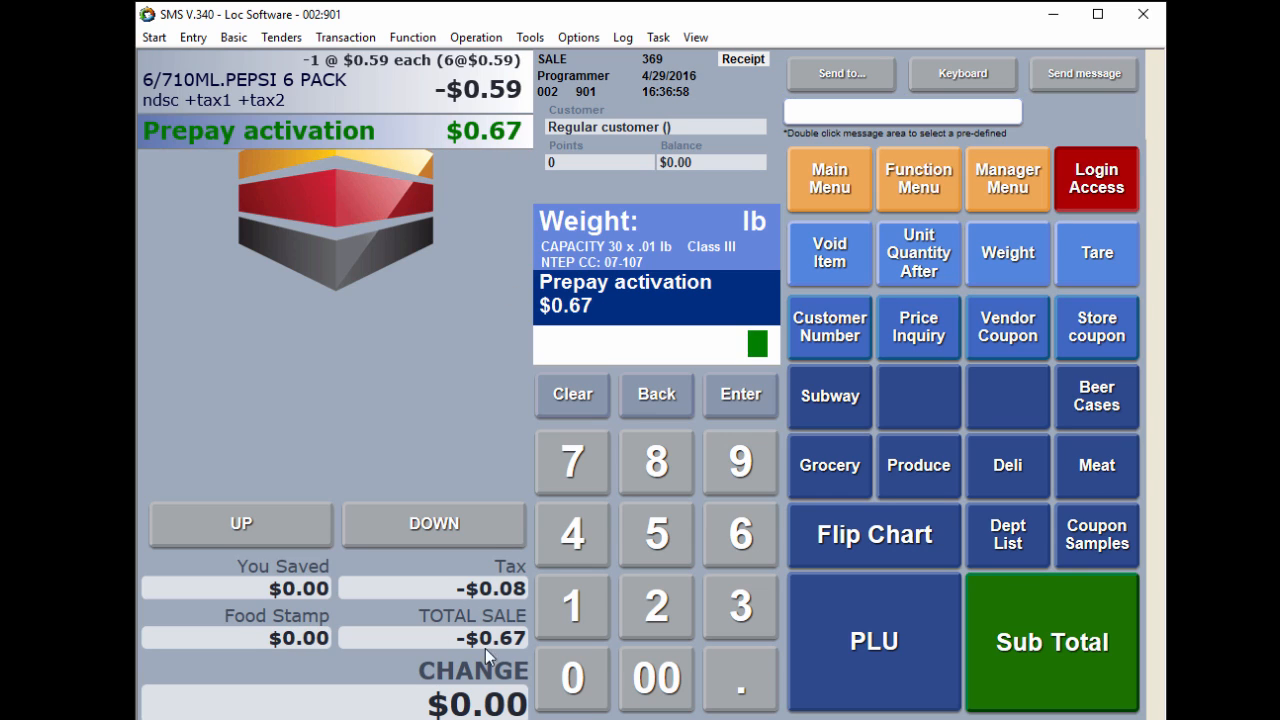
Subtotal and finalize the Pepsi refund with the cash tender, and examine its receipt down to the prepay details and barcode number
left_click(1036, 642)
left_click(926, 644)
left_click_drag(1020, 50, 620, 48)
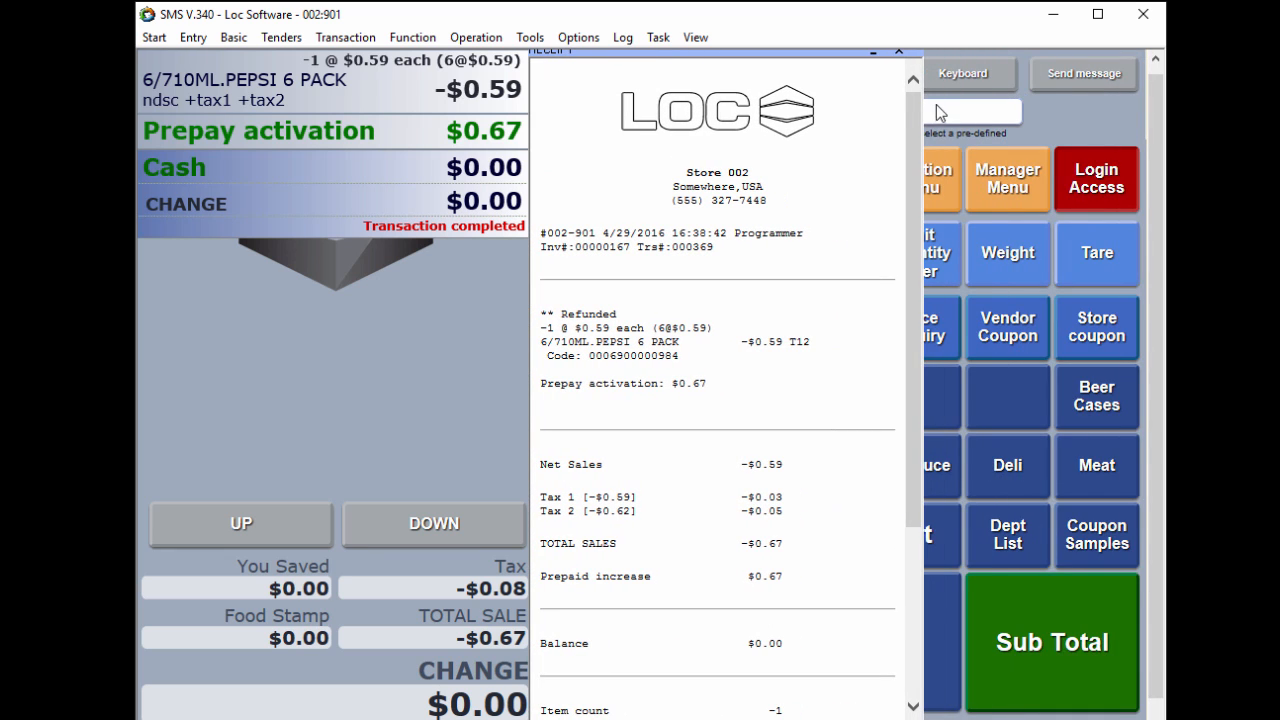
left_click_drag(910, 107, 876, 348)
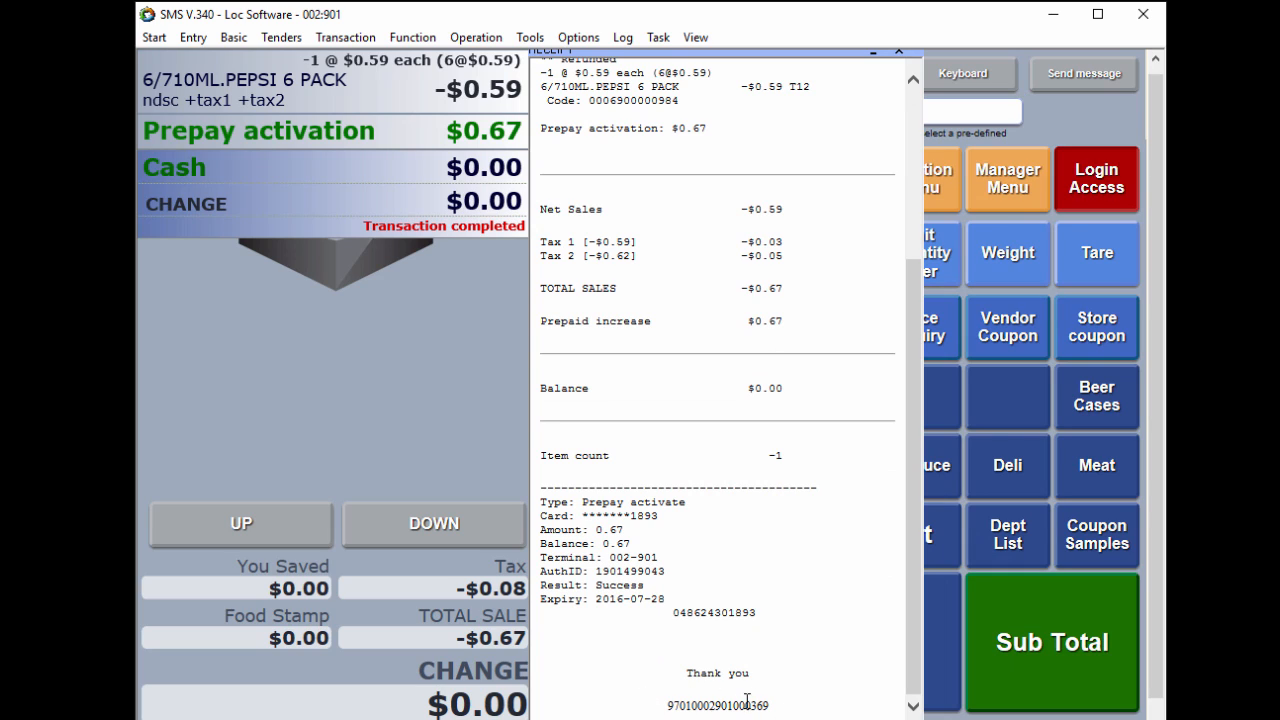